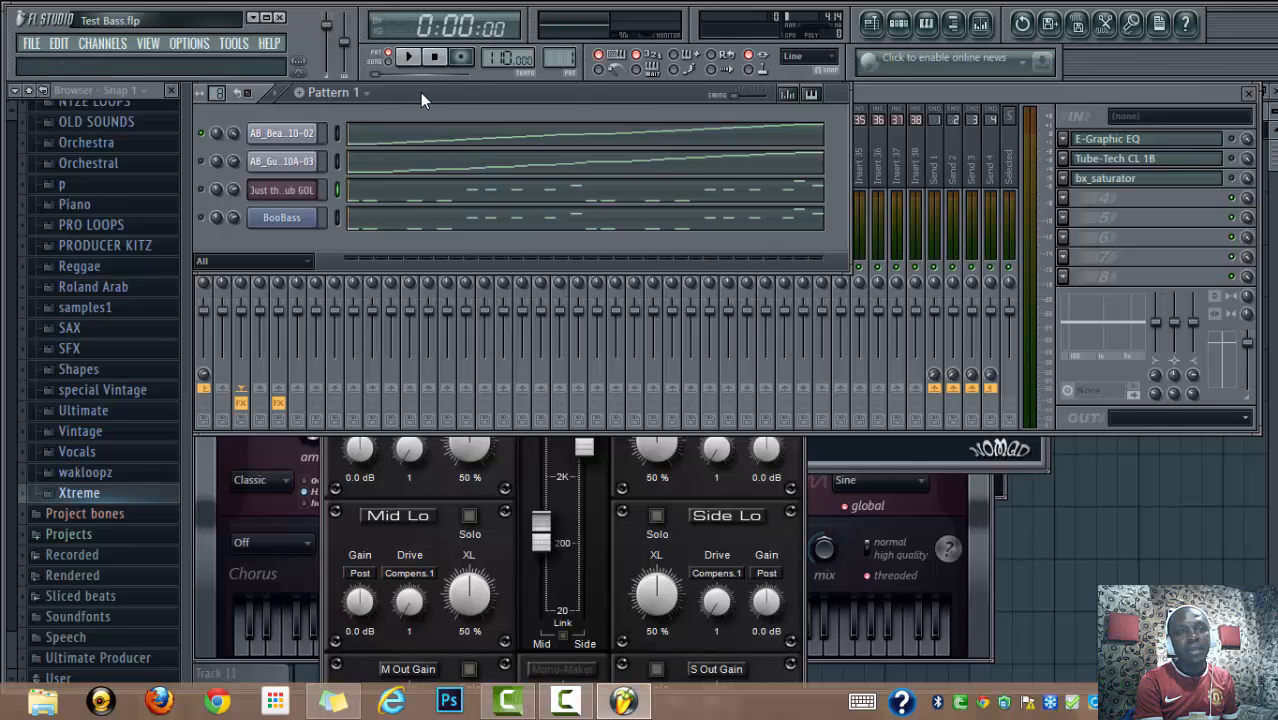
# Step: Play Pattern 1, unmute the AB_GuitarA110A-03 loop alongside the beat loop, and stop playback
pyautogui.moveTo(420, 92); pyautogui.dragTo(426, 94)
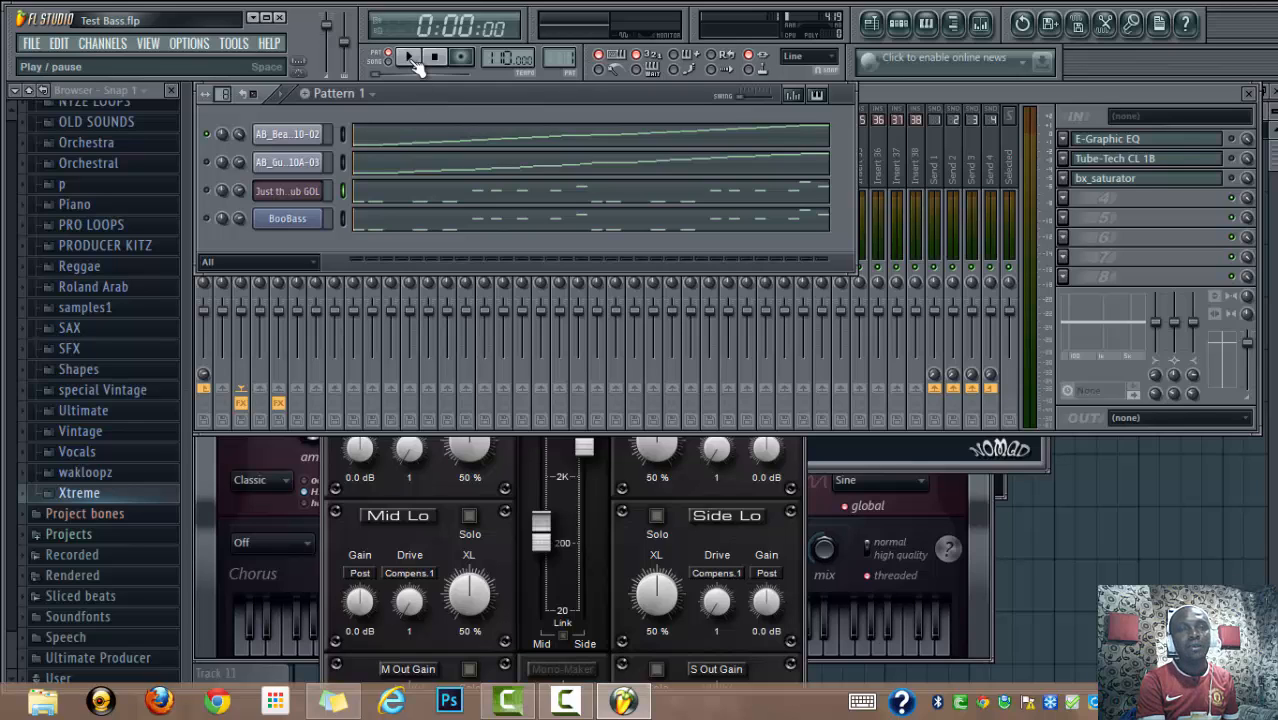
pyautogui.click(411, 58)
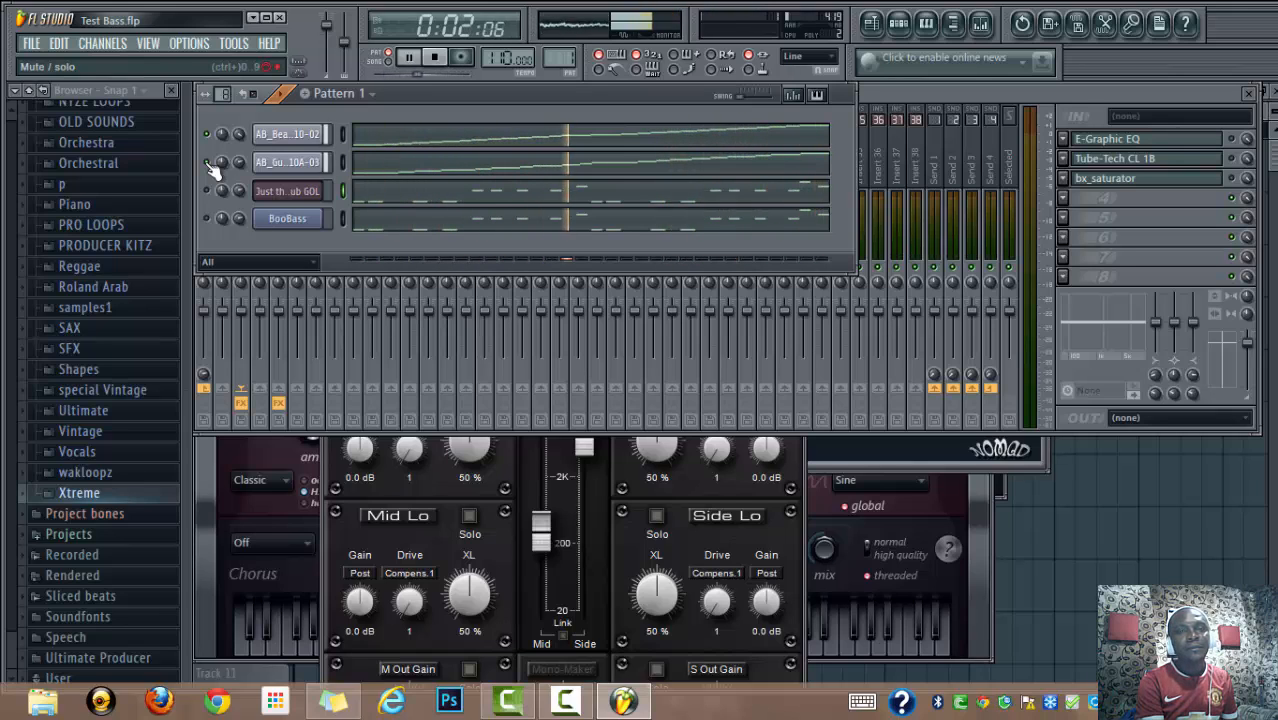
pyautogui.click(434, 57)
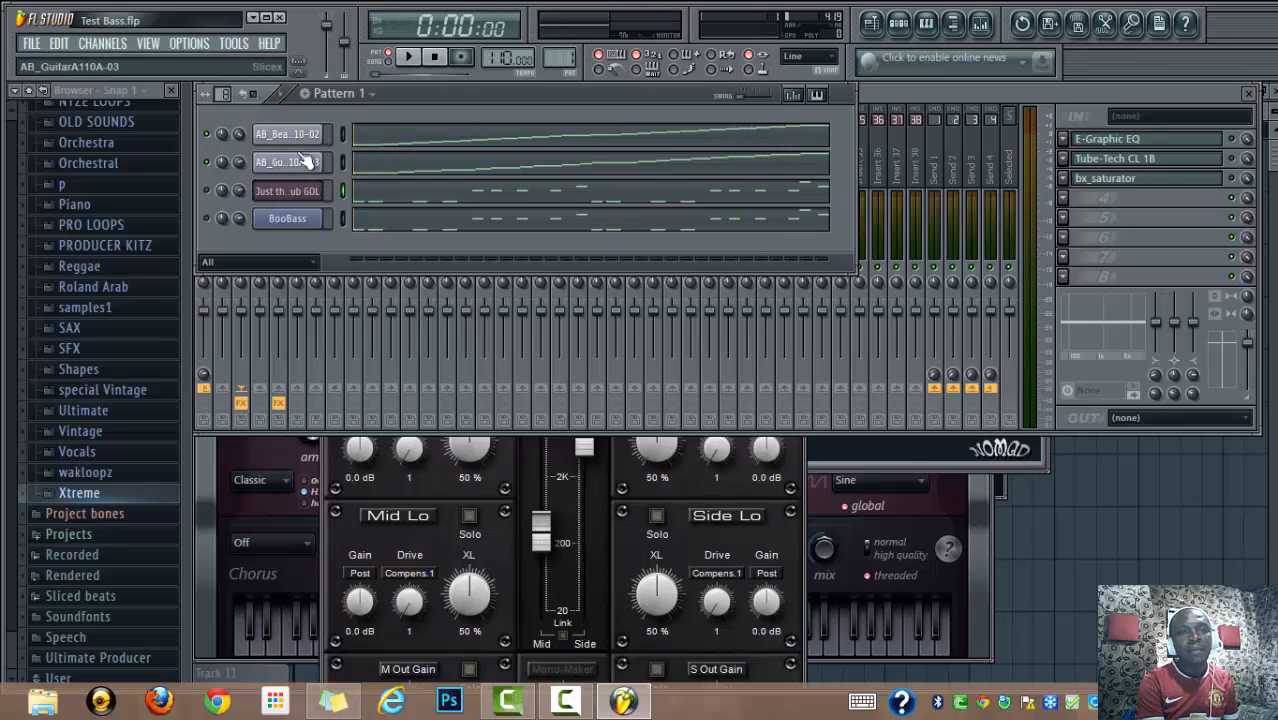
# Step: Replace the Just the Sub GOL channel's generator with Harmless and move its window clear of the channel list
pyautogui.rightClick(284, 192)
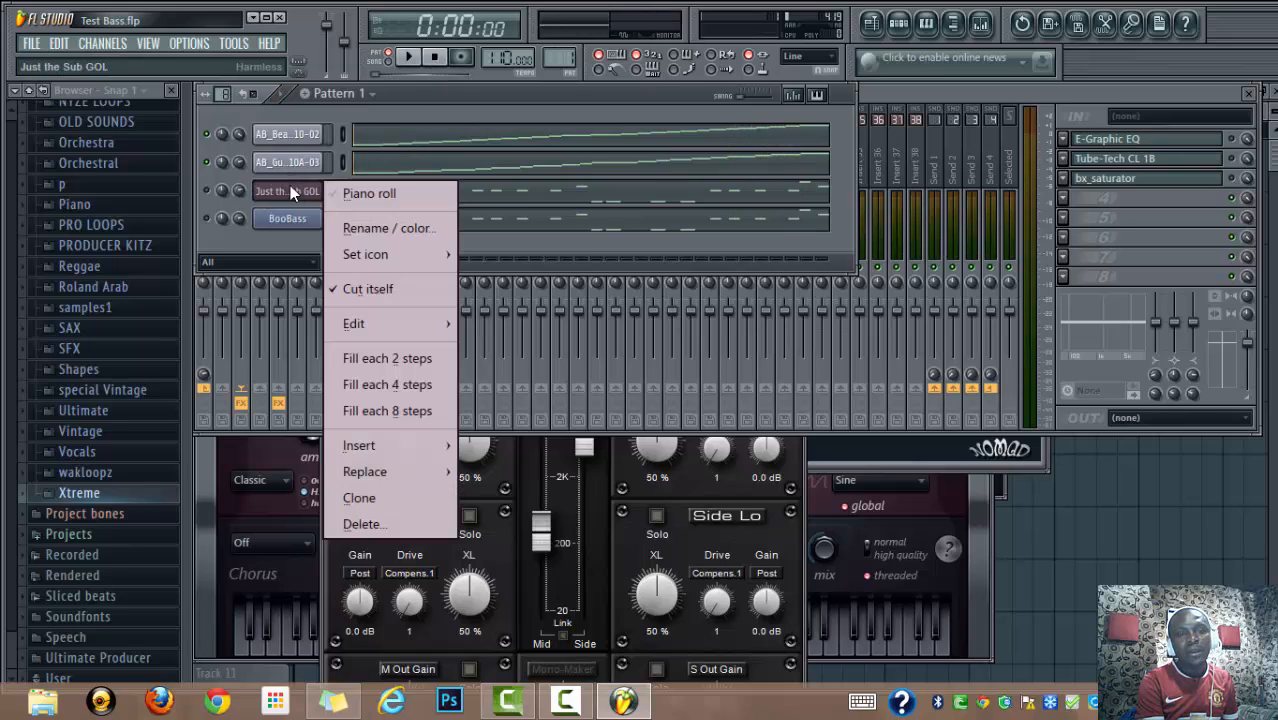
pyautogui.moveTo(391, 475)
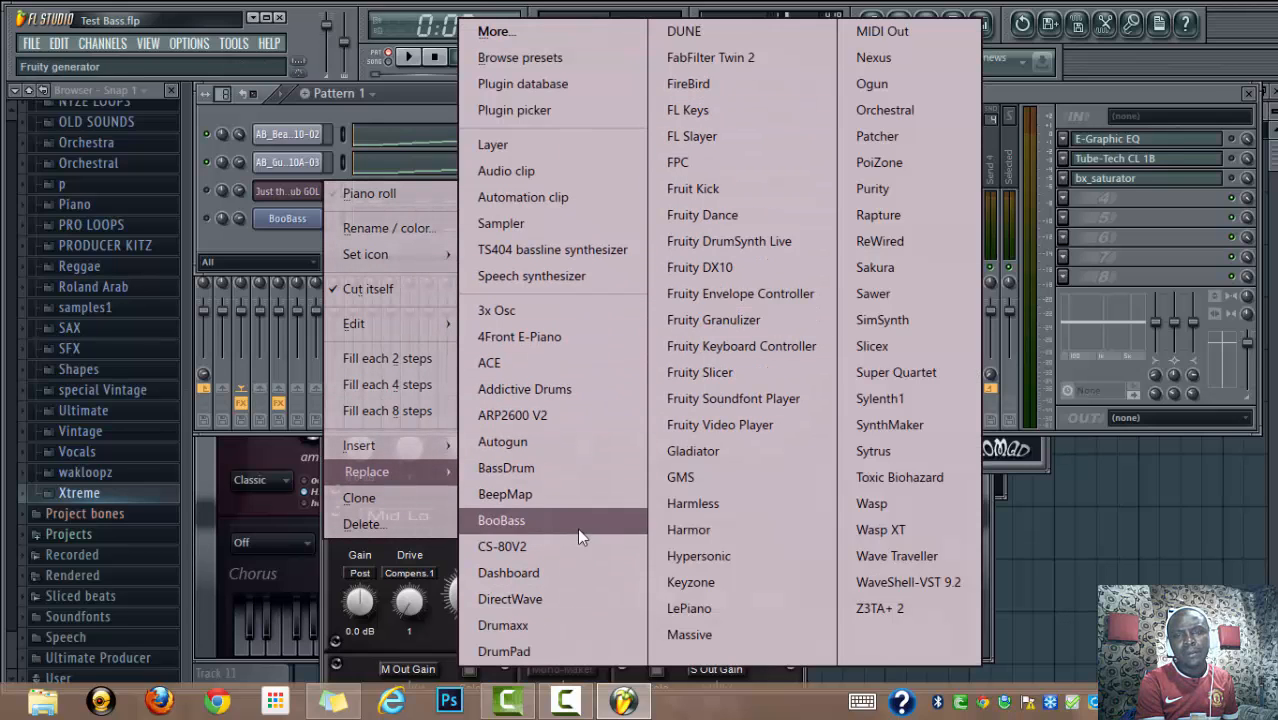
pyautogui.click(705, 505)
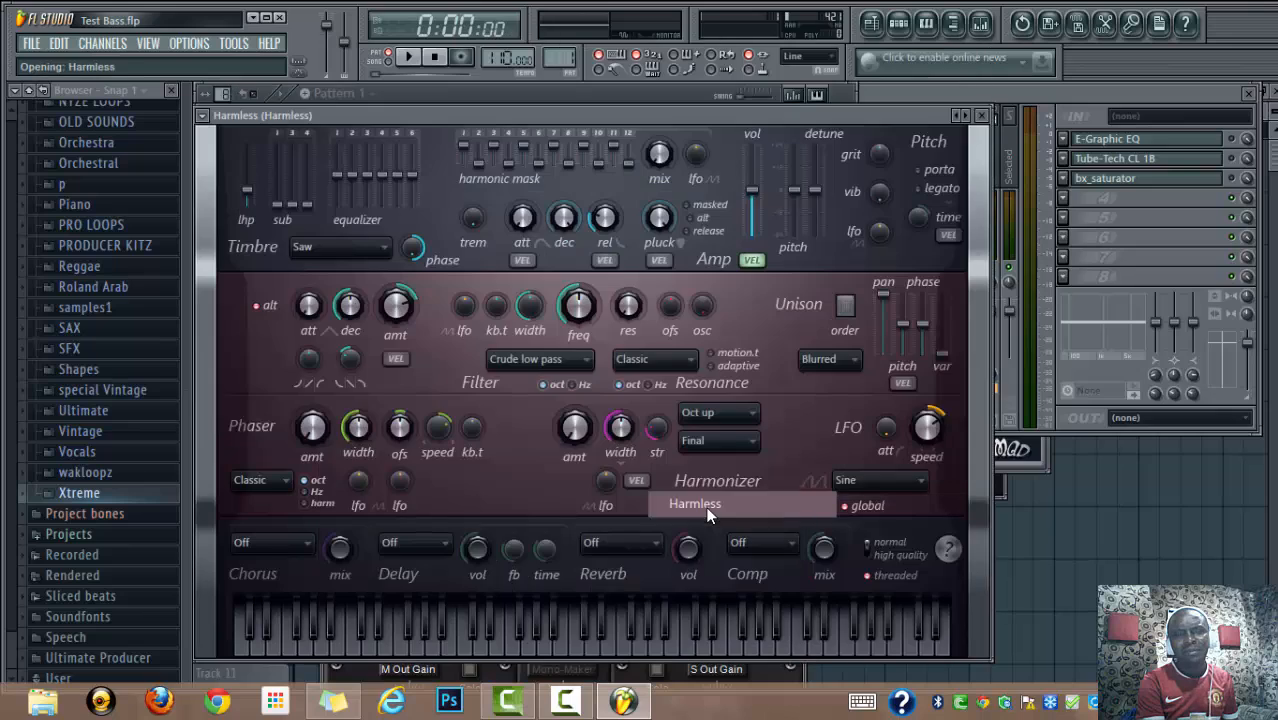
pyautogui.moveTo(633, 117); pyautogui.dragTo(812, 98)
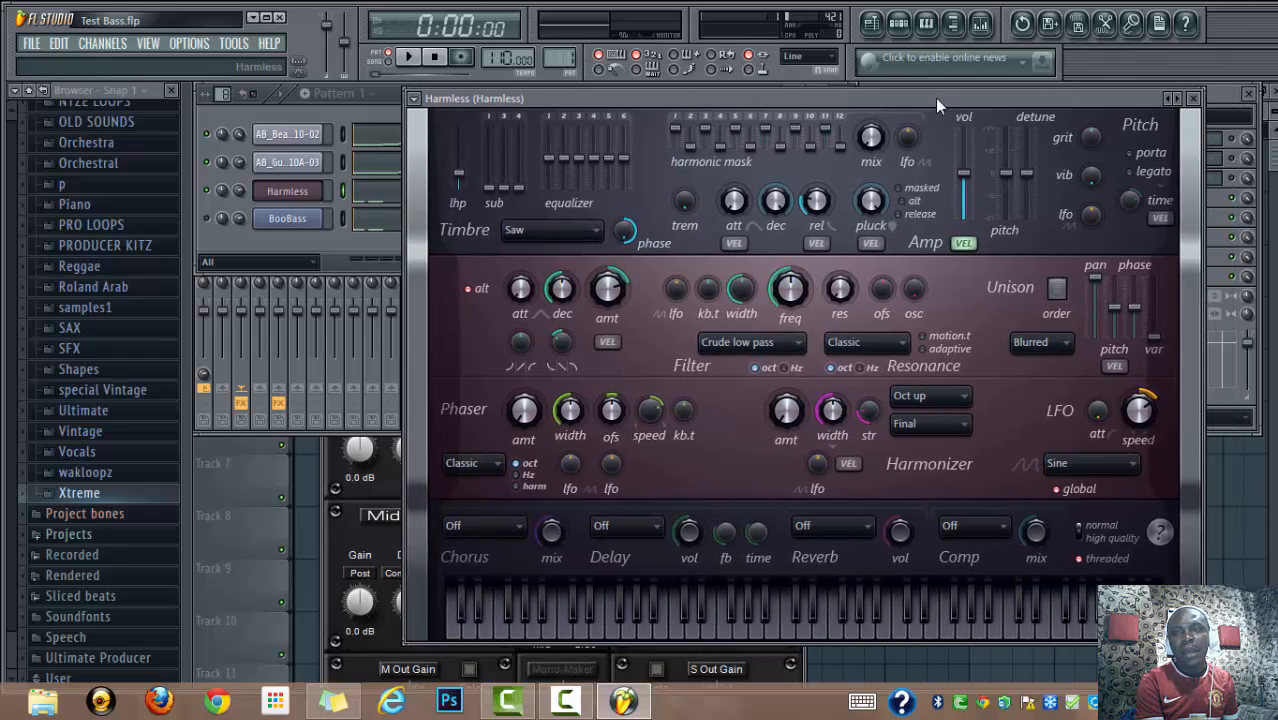
# Step: Load the Just the Sub GOL bass preset in Harmless and keep the channel list accessible beside its window
pyautogui.rightClick(1171, 100)
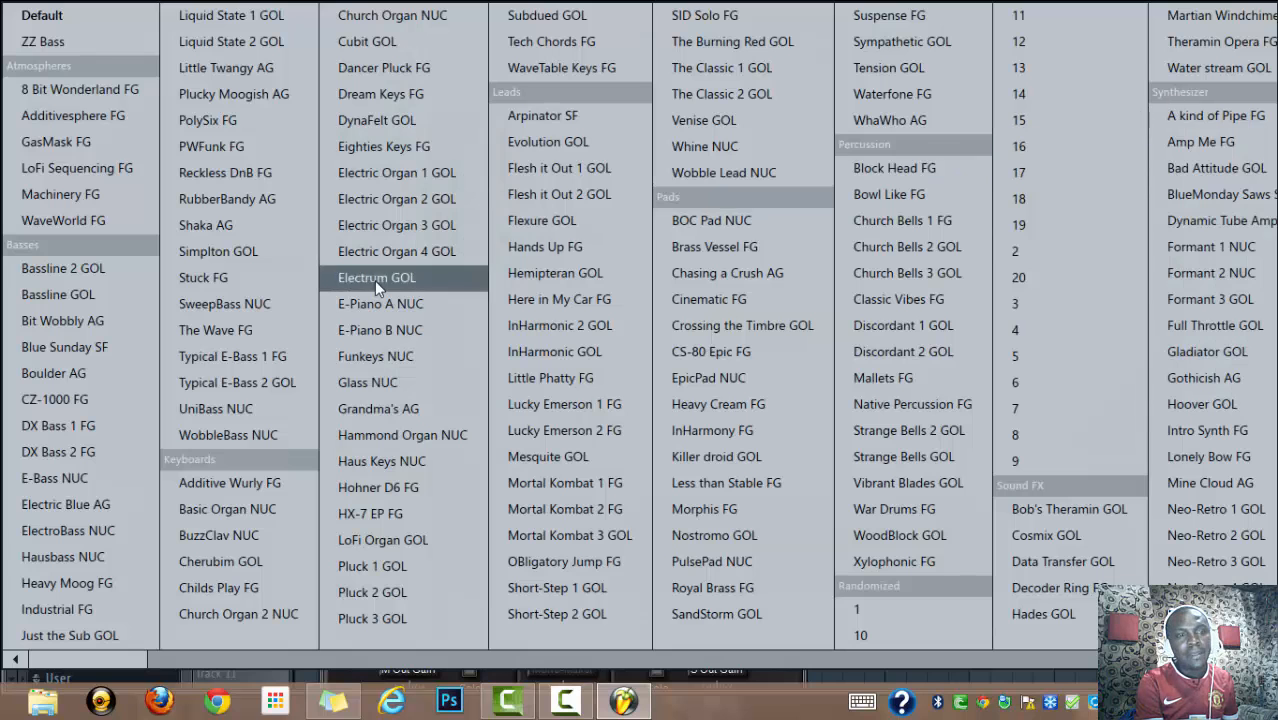
pyautogui.click(64, 636)
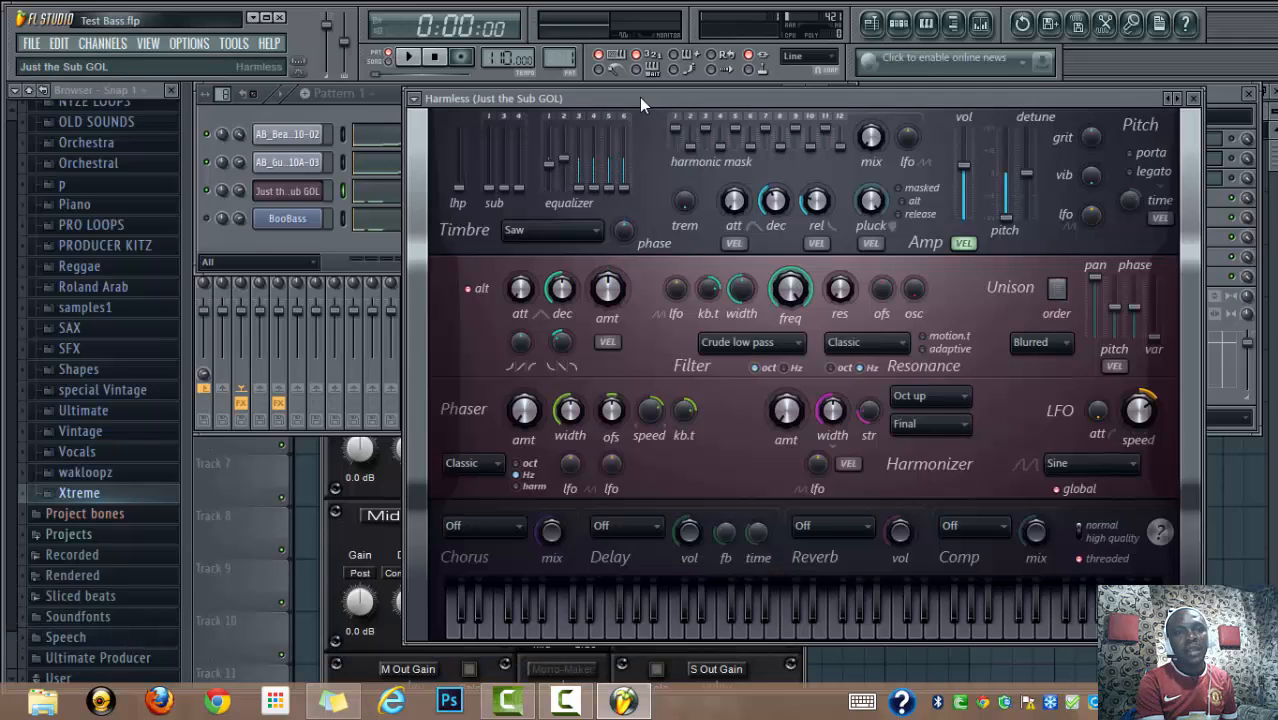
pyautogui.moveTo(639, 97); pyautogui.dragTo(715, 107)
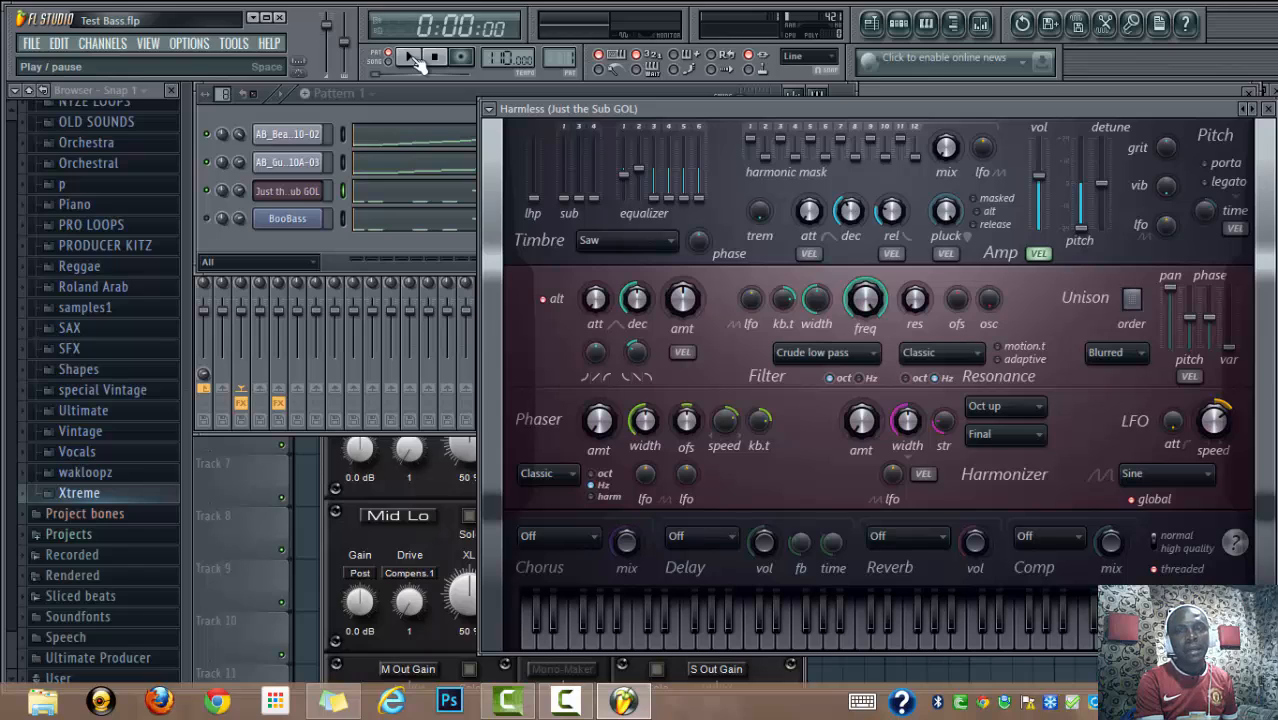
# Step: Play Pattern 1 with the Just the Sub GOL channel unmuted alongside the beat and guitar loops, and stop playback
pyautogui.click(413, 58)
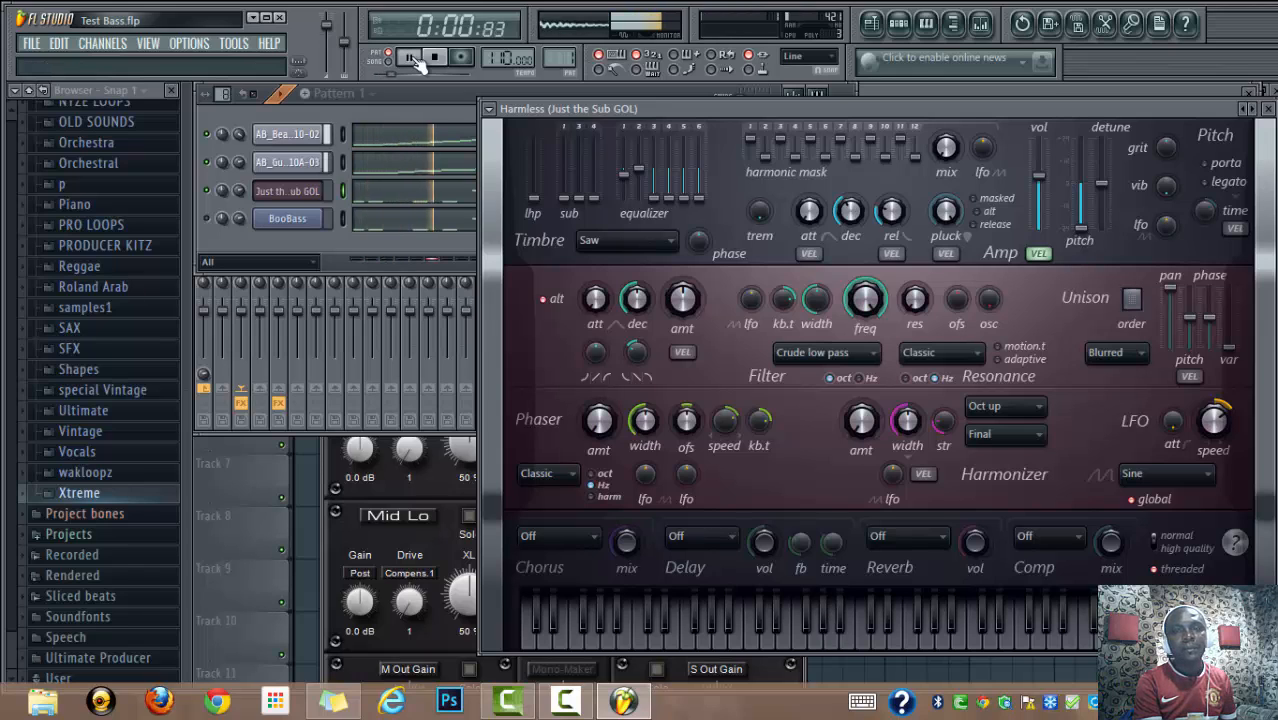
pyautogui.click(213, 163)
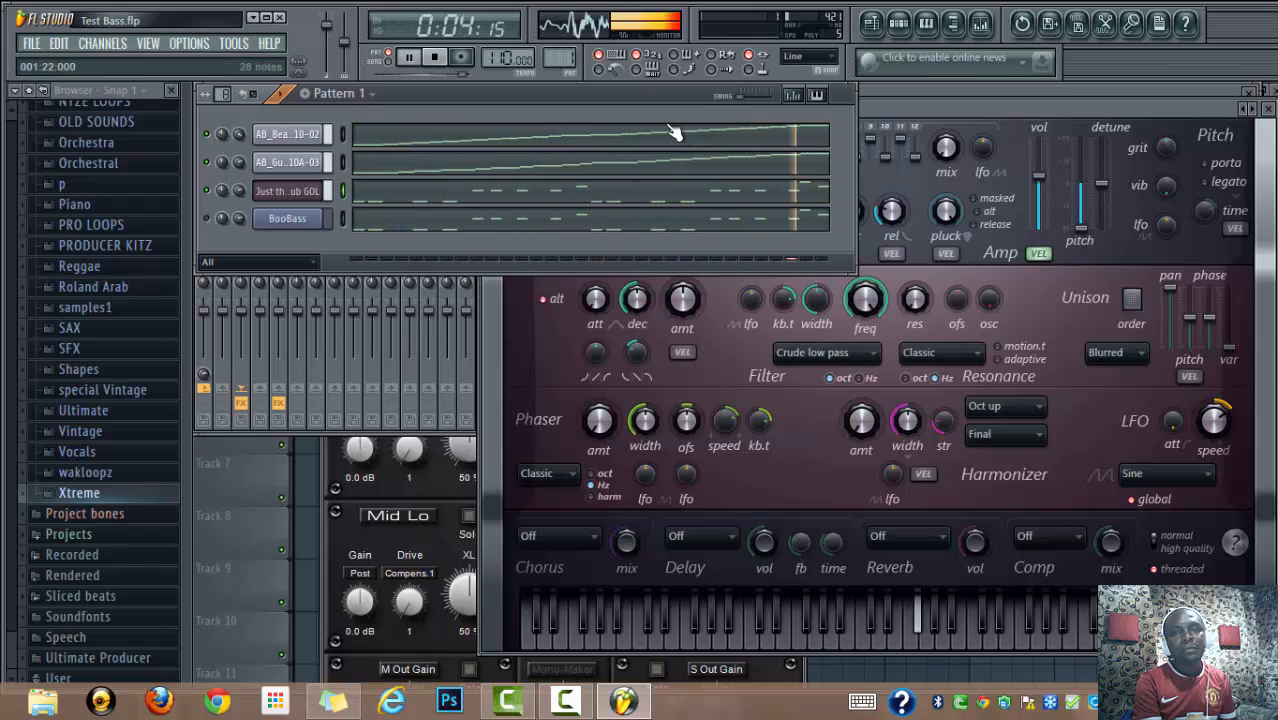
pyautogui.click(886, 111)
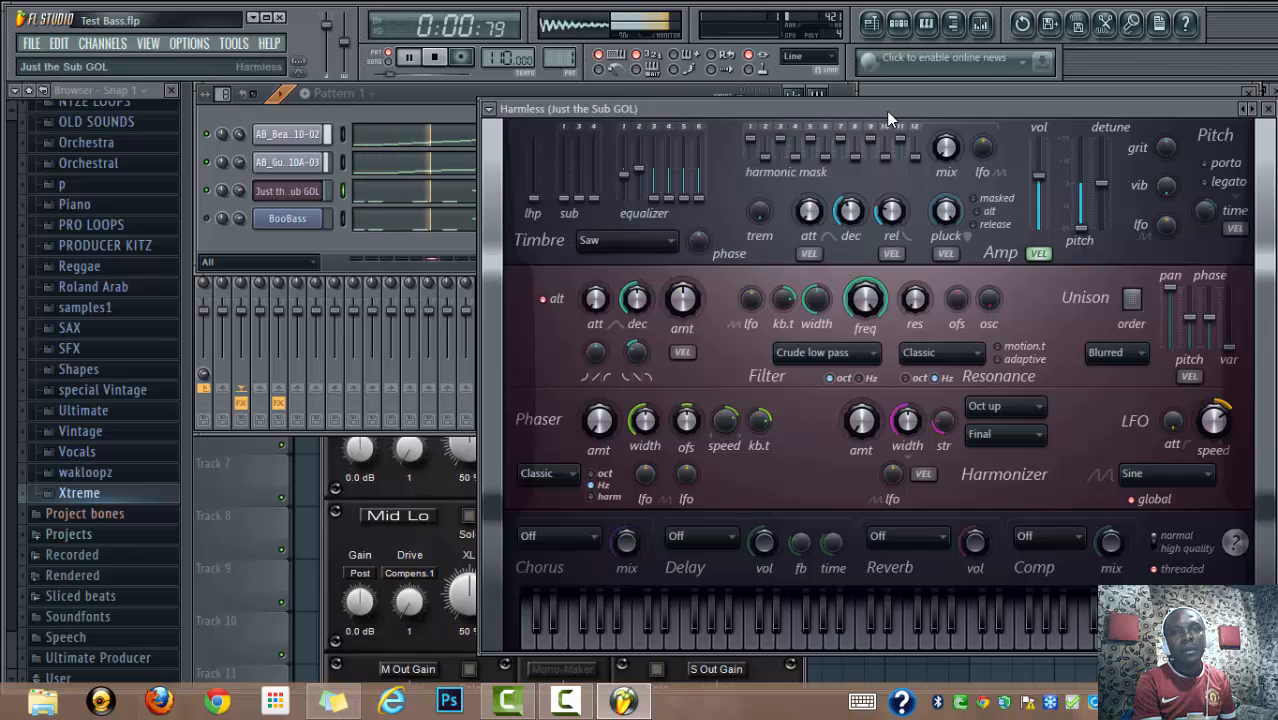
pyautogui.click(437, 58)
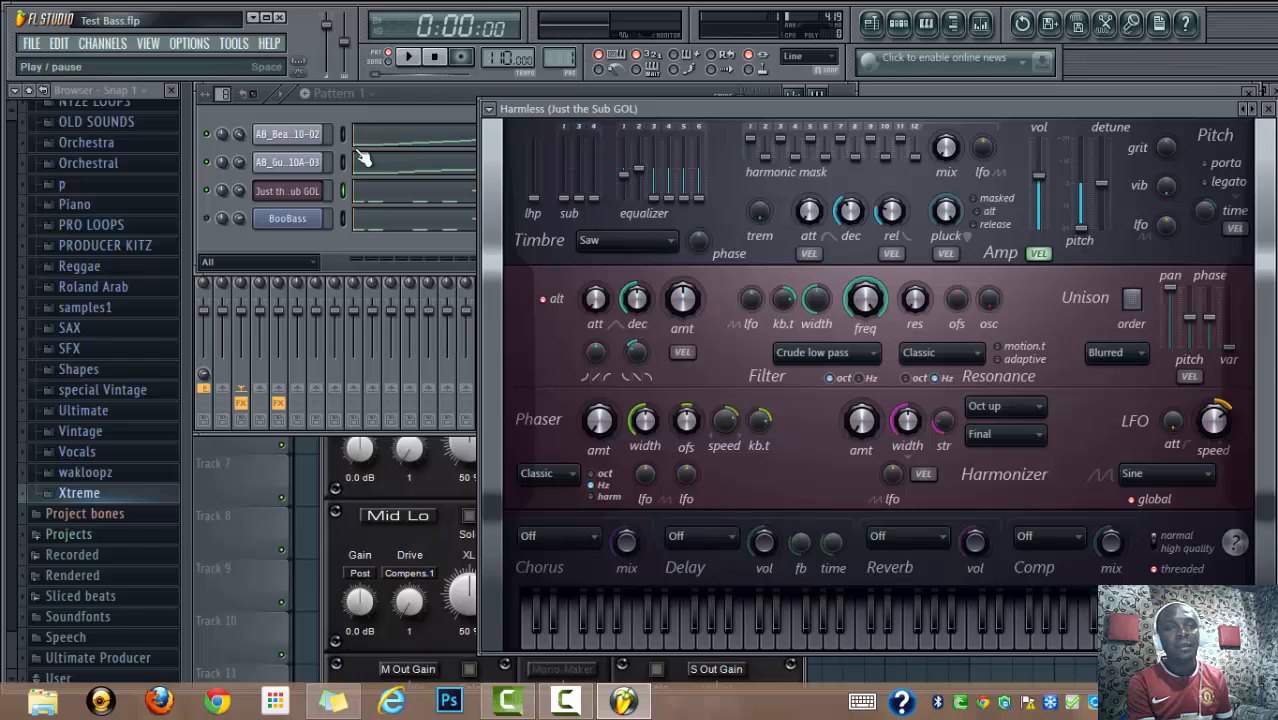
# Step: Play the Just the Sub GOL bass with both loops muted and raise Timbre EQ band 1 slightly in Harmless
pyautogui.click(218, 174)
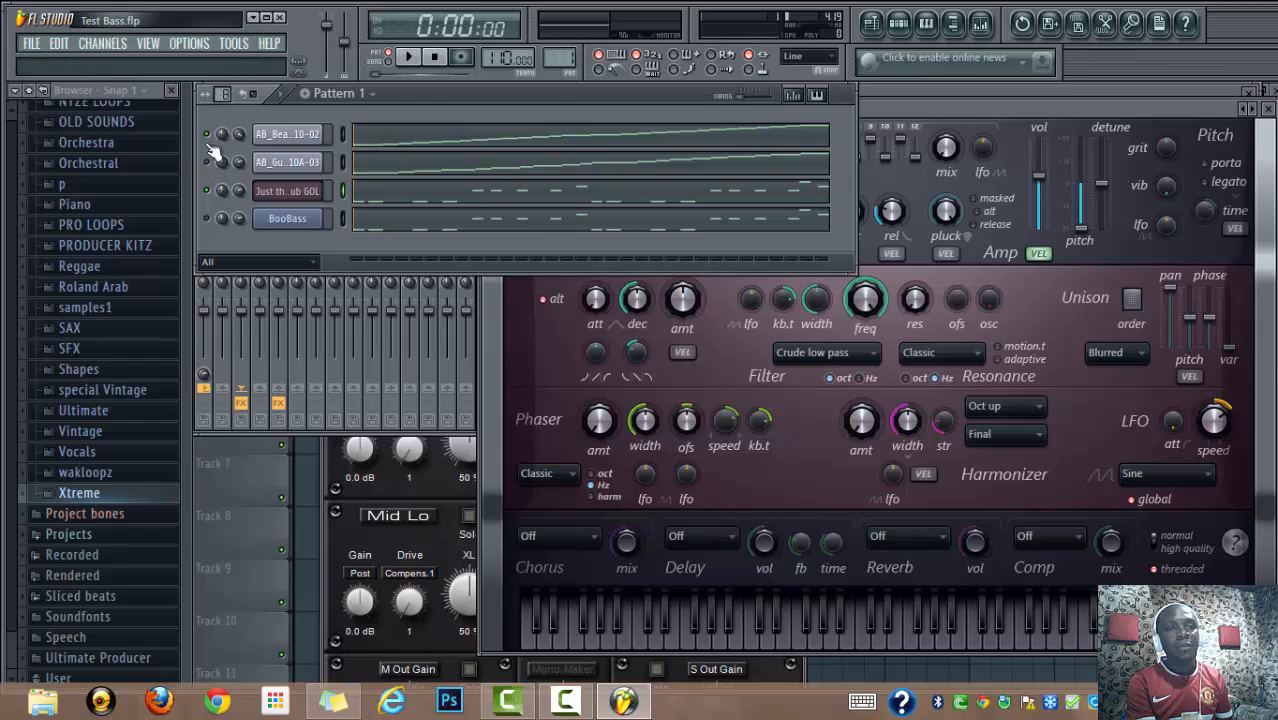
pyautogui.click(412, 58)
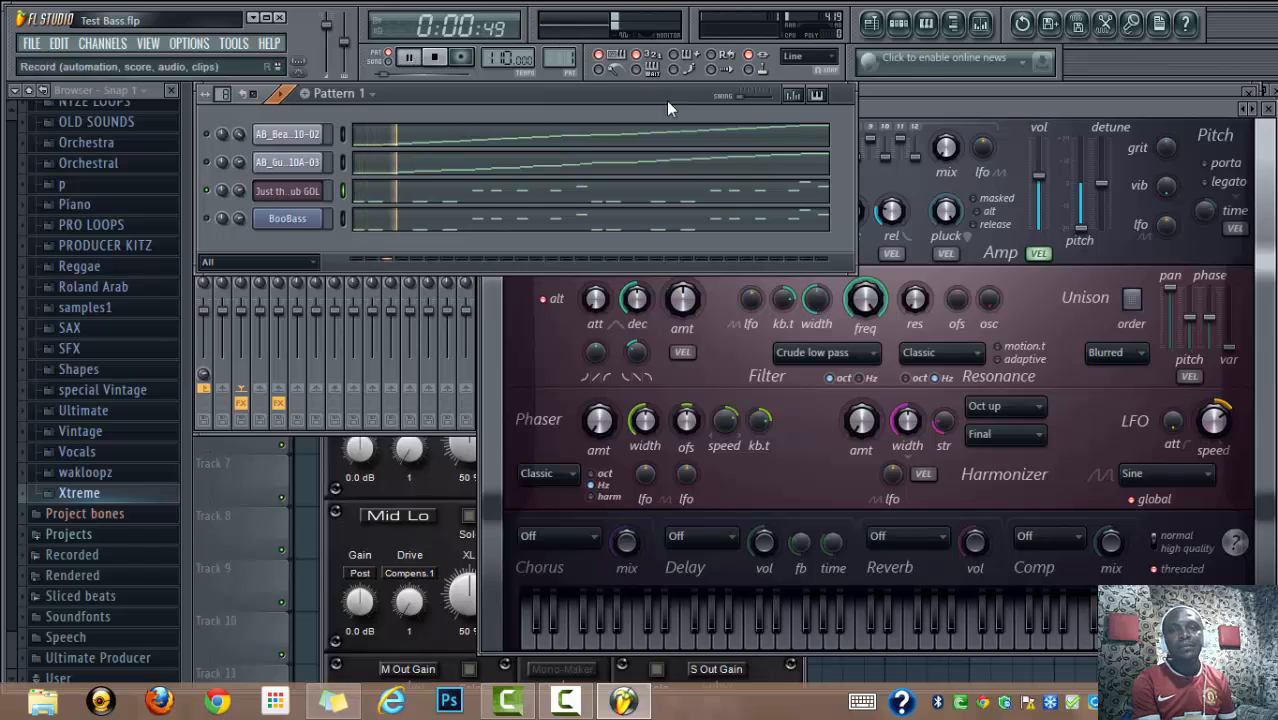
pyautogui.click(883, 109)
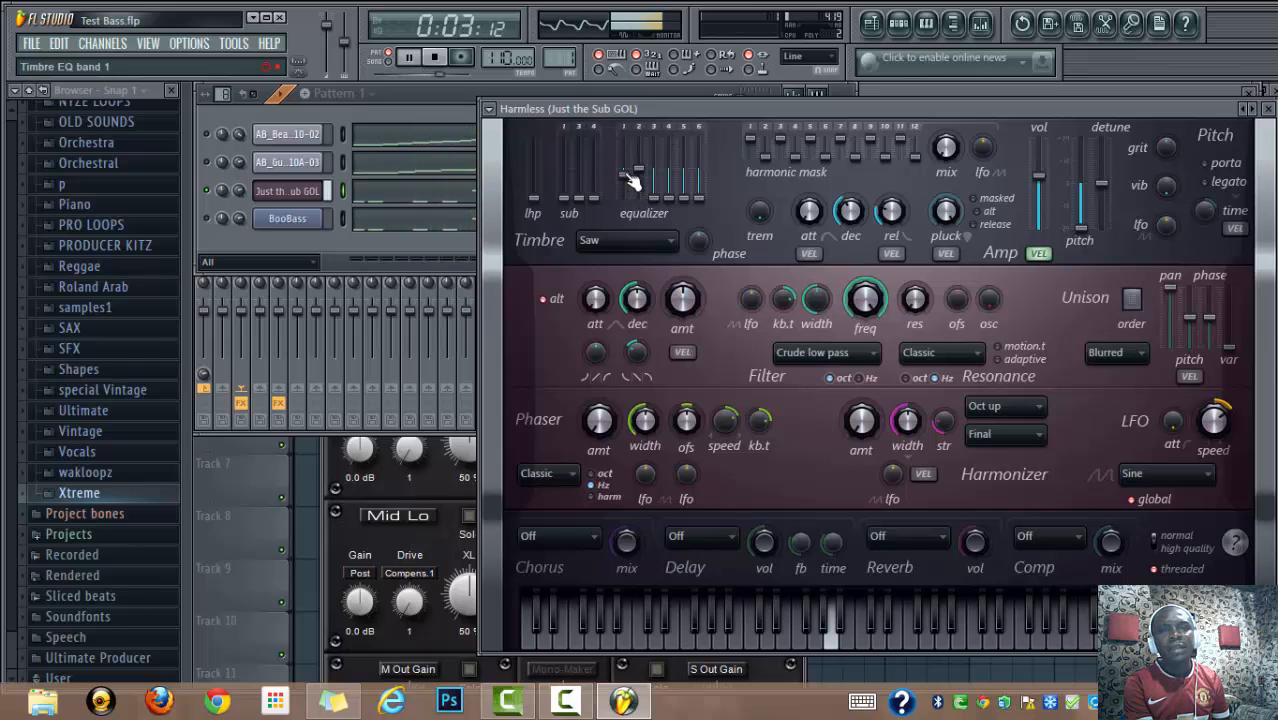
pyautogui.moveTo(633, 180); pyautogui.dragTo(633, 109)
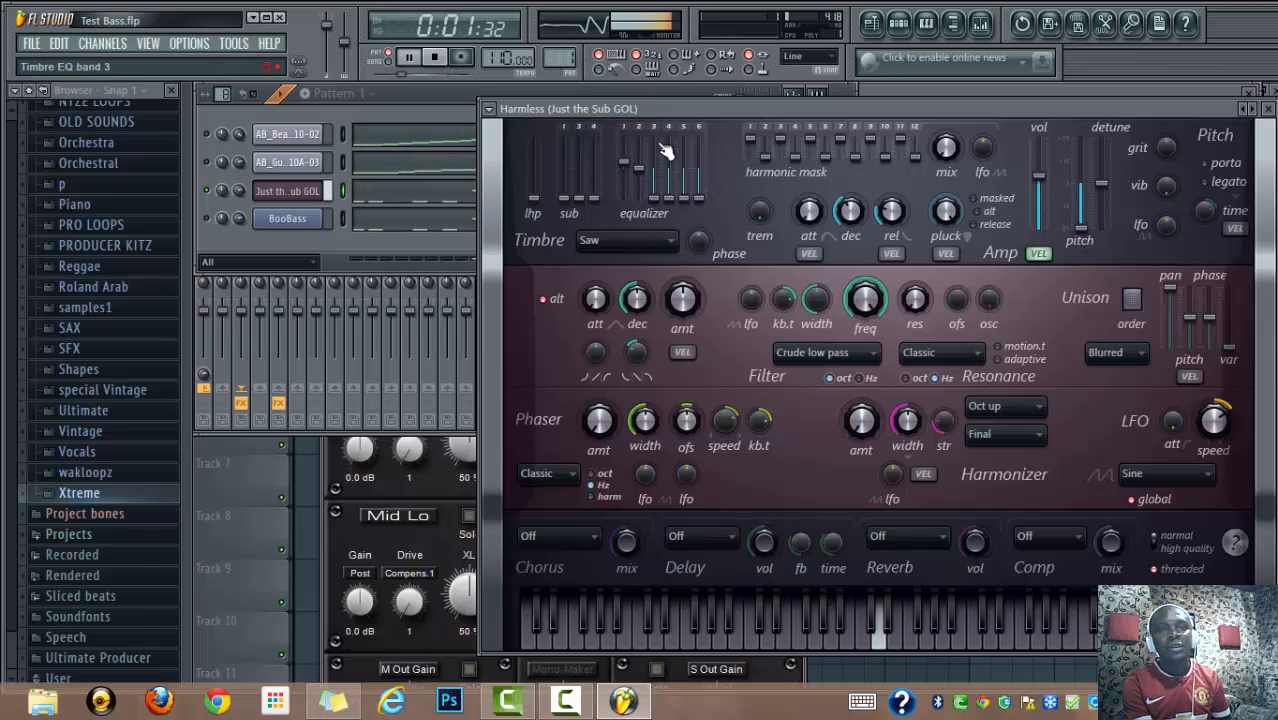
pyautogui.click(434, 57)
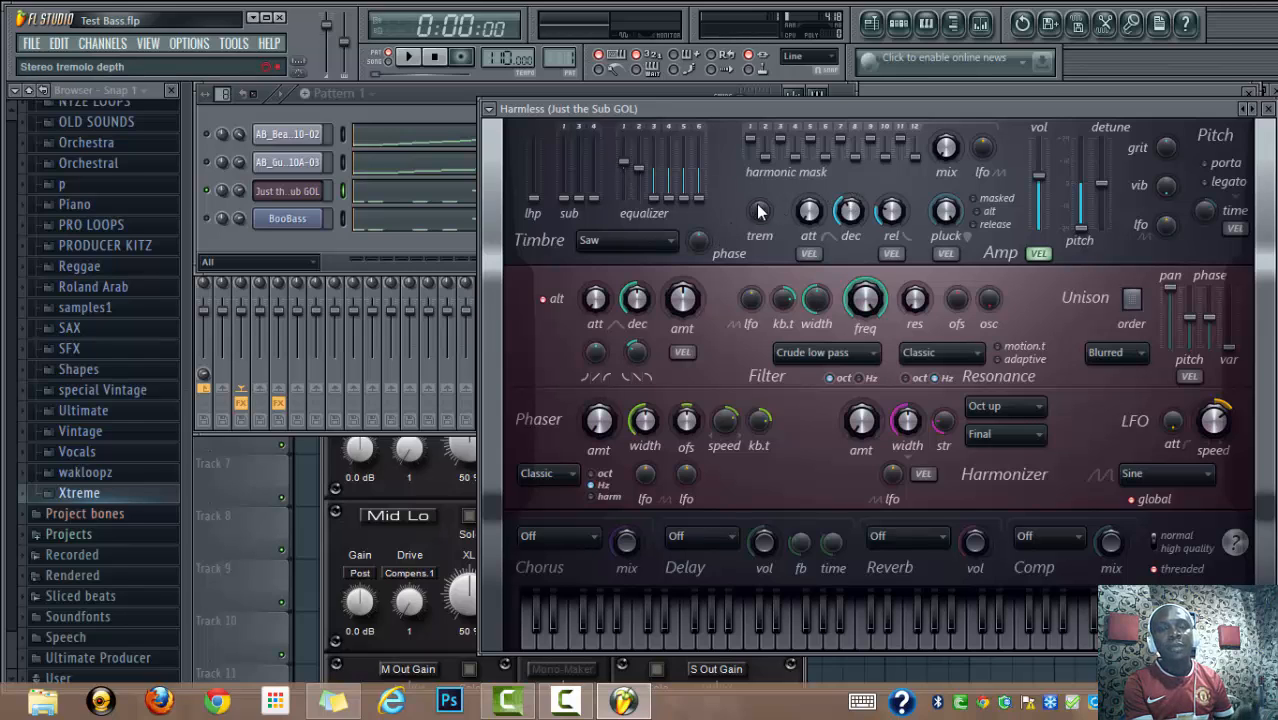
# Step: Play the bass again, close Harmless, unmute both loops to hear the full pattern, and stop playback
pyautogui.click(411, 58)
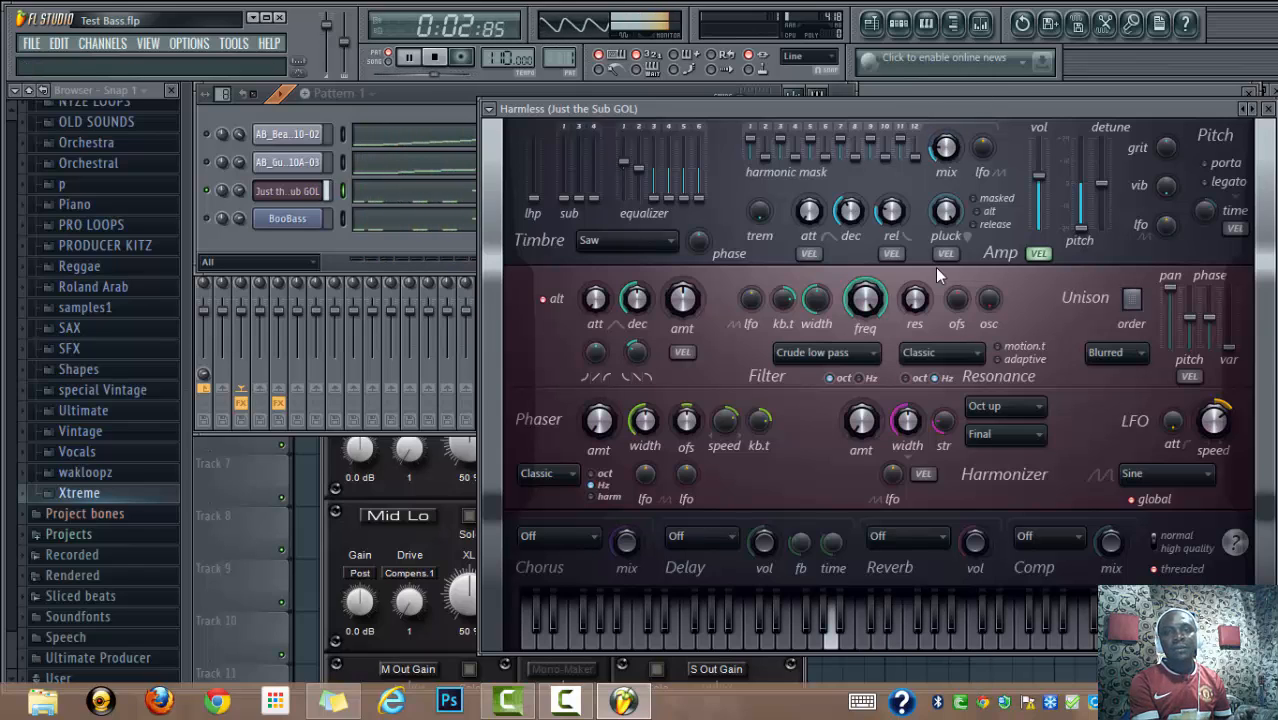
pyautogui.click(1264, 110)
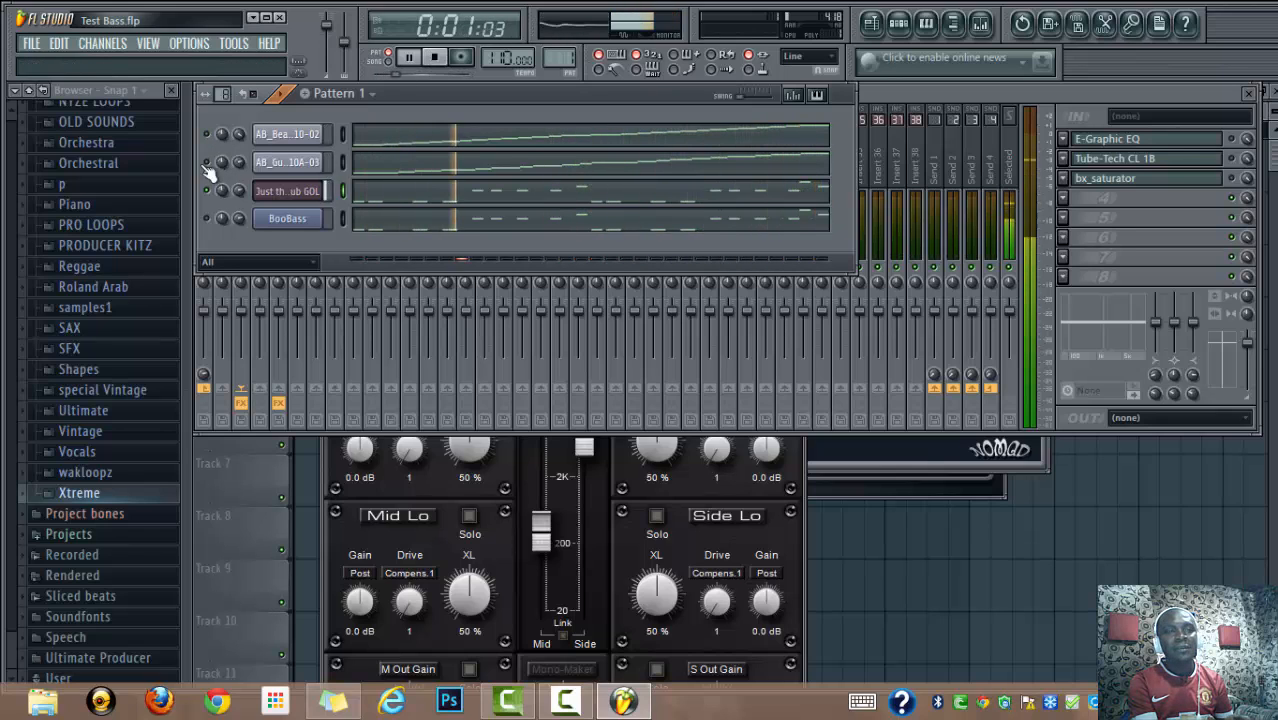
pyautogui.click(460, 58)
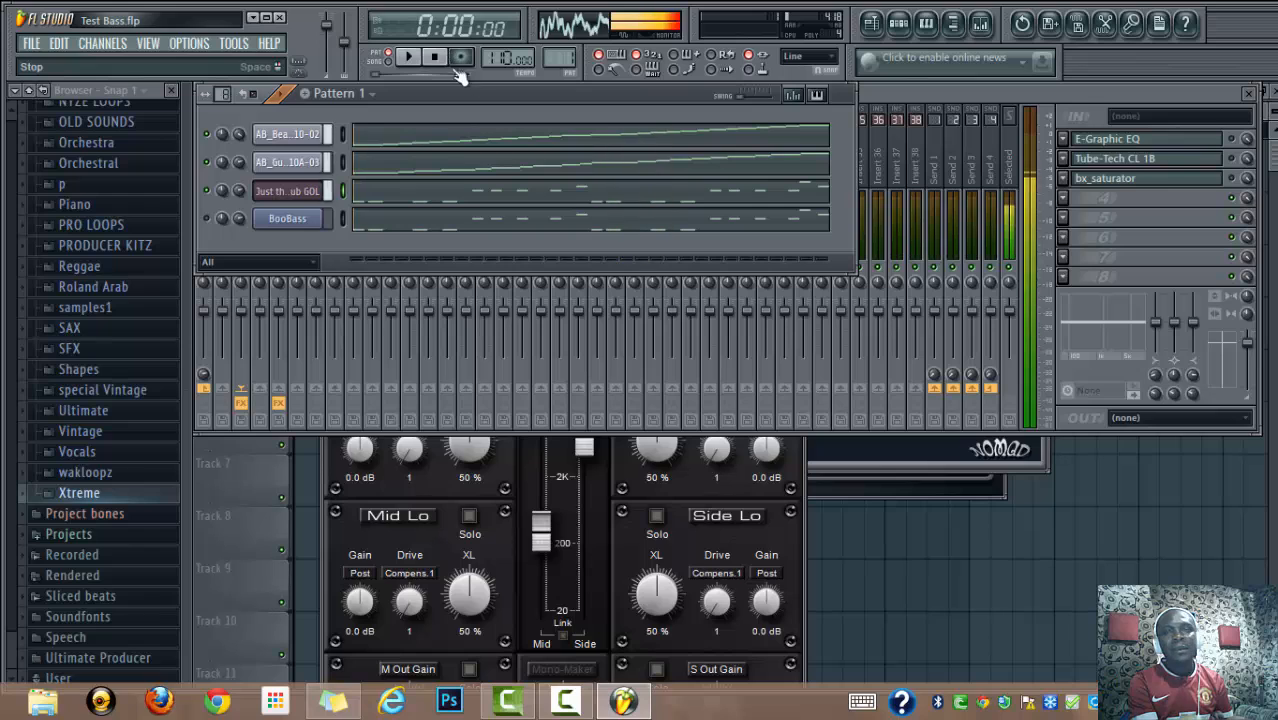
# Step: Examine the E-Graphic EQ band settings on the Just the Sub GOL mixer track
pyautogui.click(890, 93)
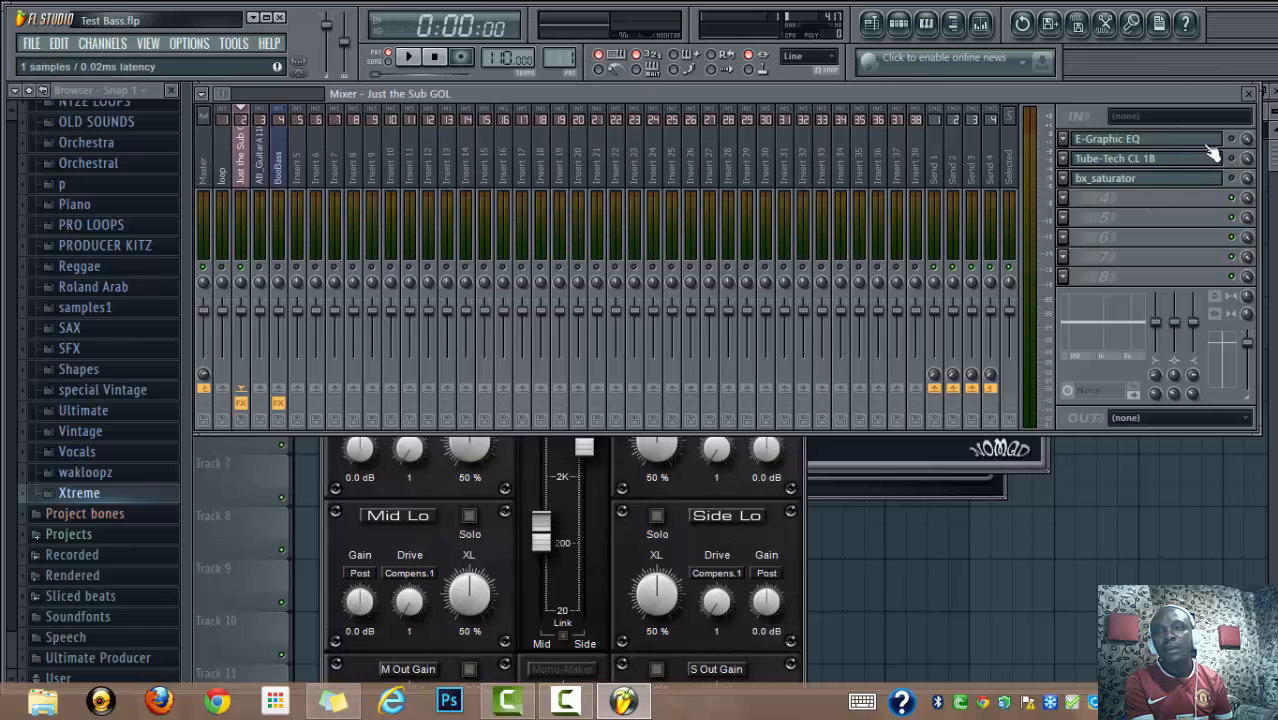
pyautogui.click(1175, 145)
pyautogui.click(1163, 148)
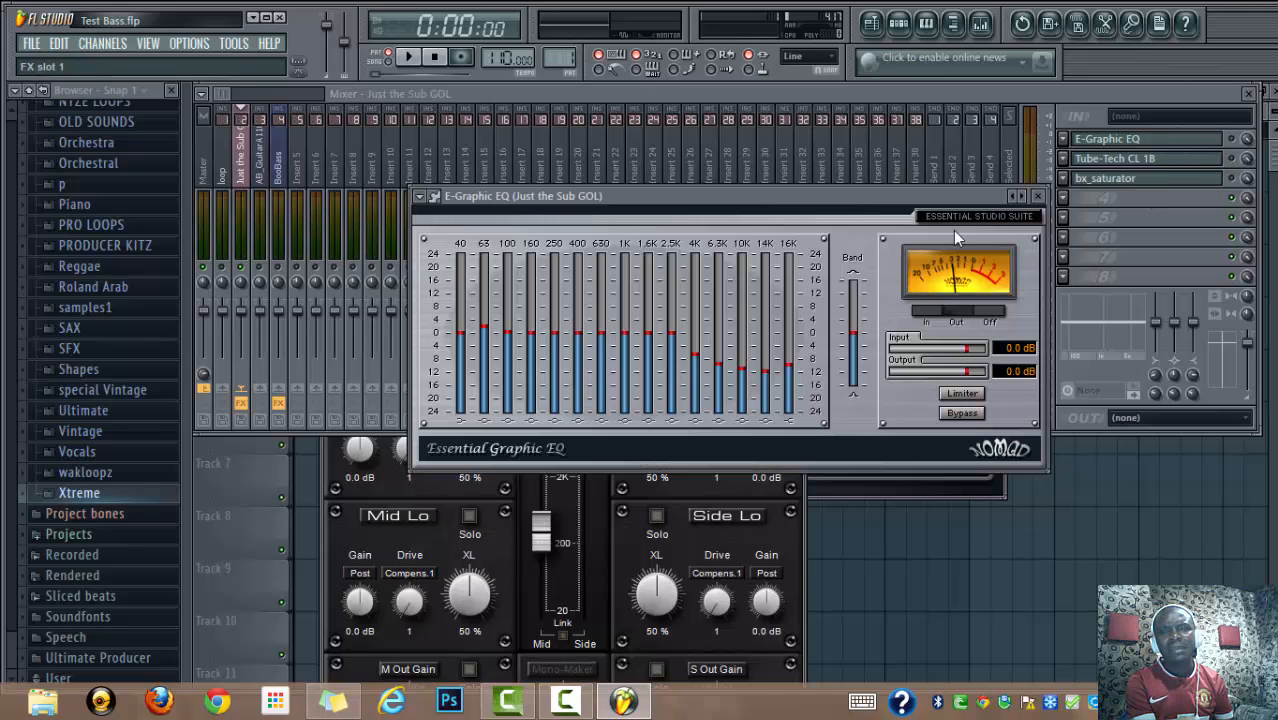
pyautogui.moveTo(853, 202); pyautogui.dragTo(770, 151)
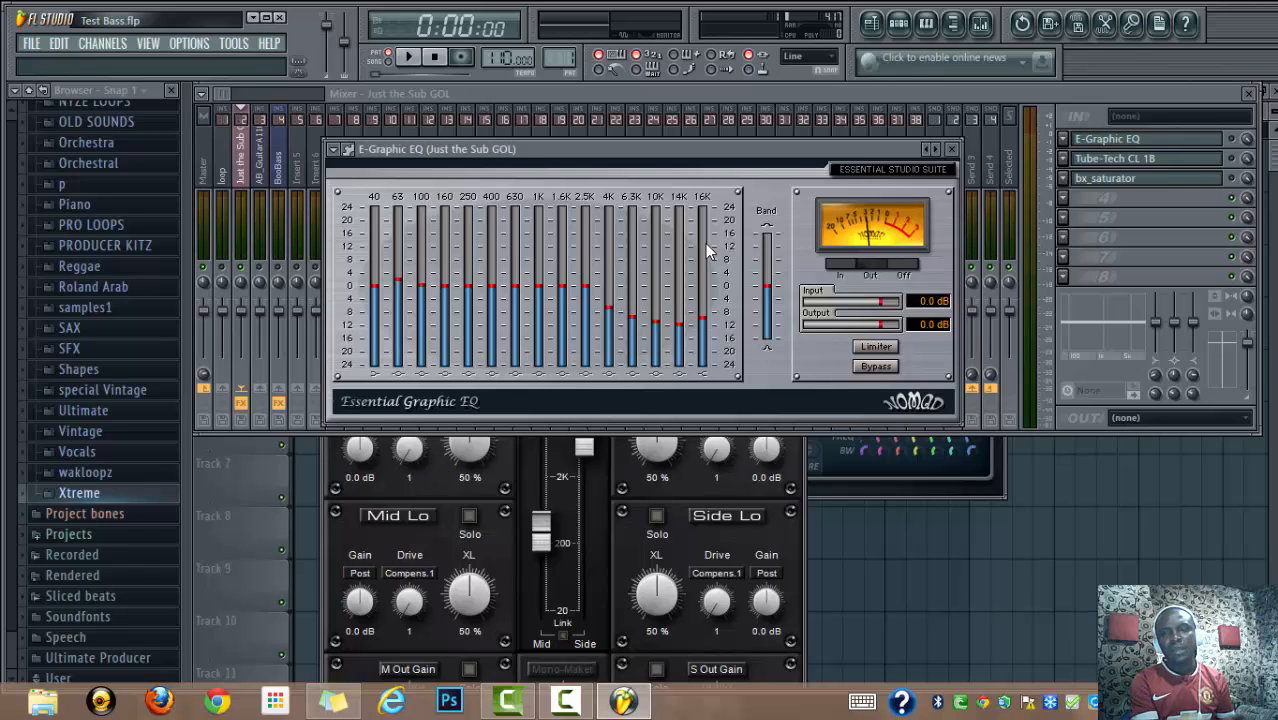
pyautogui.moveTo(745, 149)
pyautogui.mouseDown()
pyautogui.moveTo(701, 147)
pyautogui.moveTo(744, 151)
pyautogui.mouseUp()
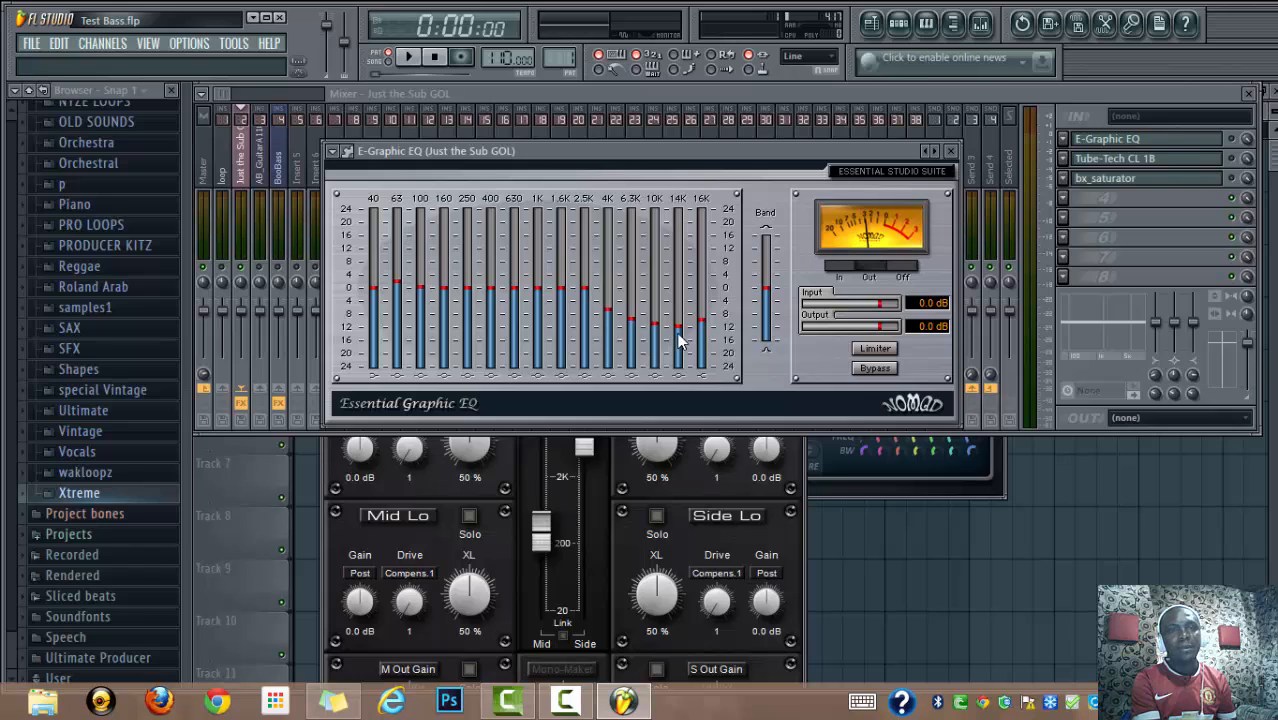
# Step: Enable the E-Graphic EQ and Tube-Tech CL 1B effects on the Just the Sub GOL mixer track during playback
pyautogui.click(1226, 142)
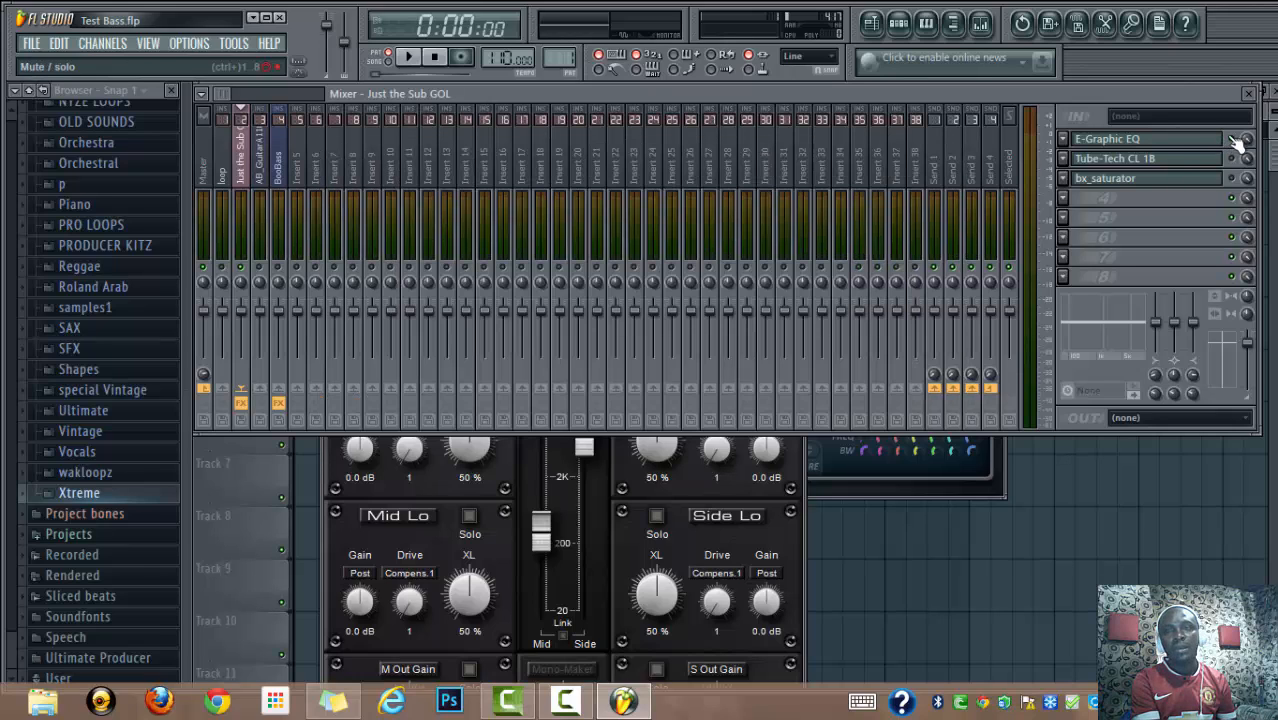
pyautogui.click(412, 62)
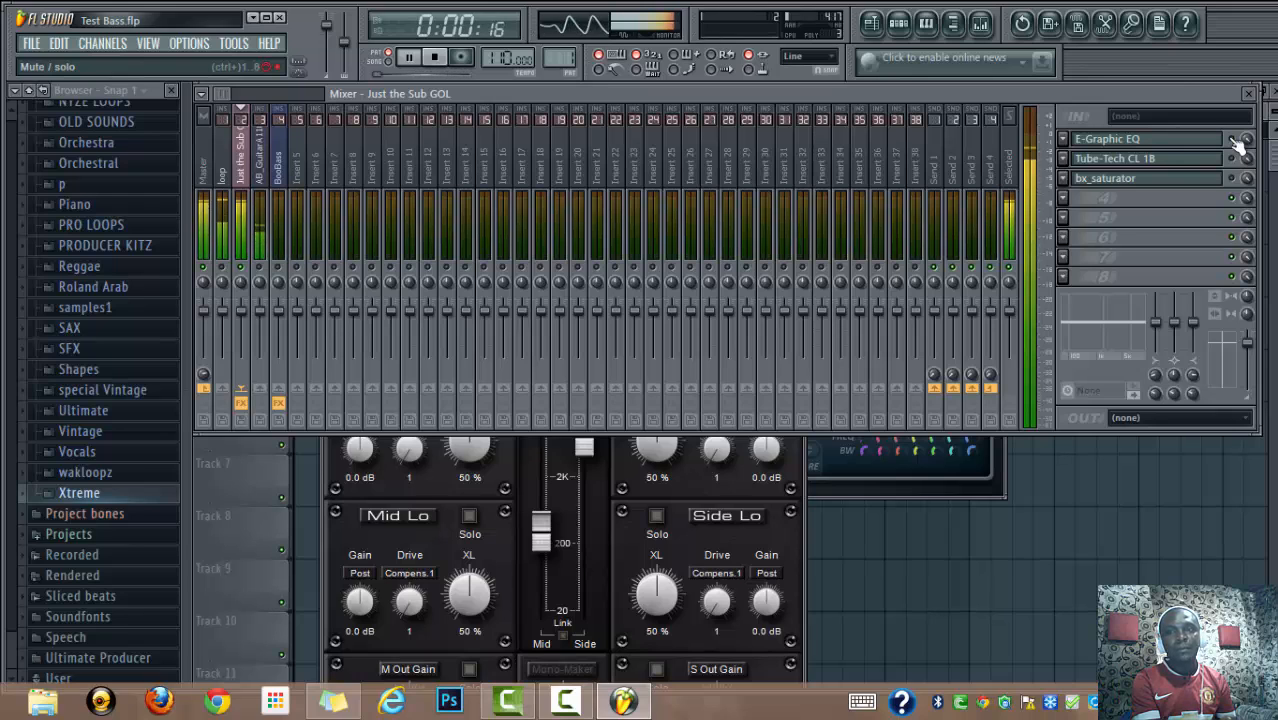
pyautogui.click(1141, 158)
pyautogui.moveTo(893, 166); pyautogui.dragTo(781, 134)
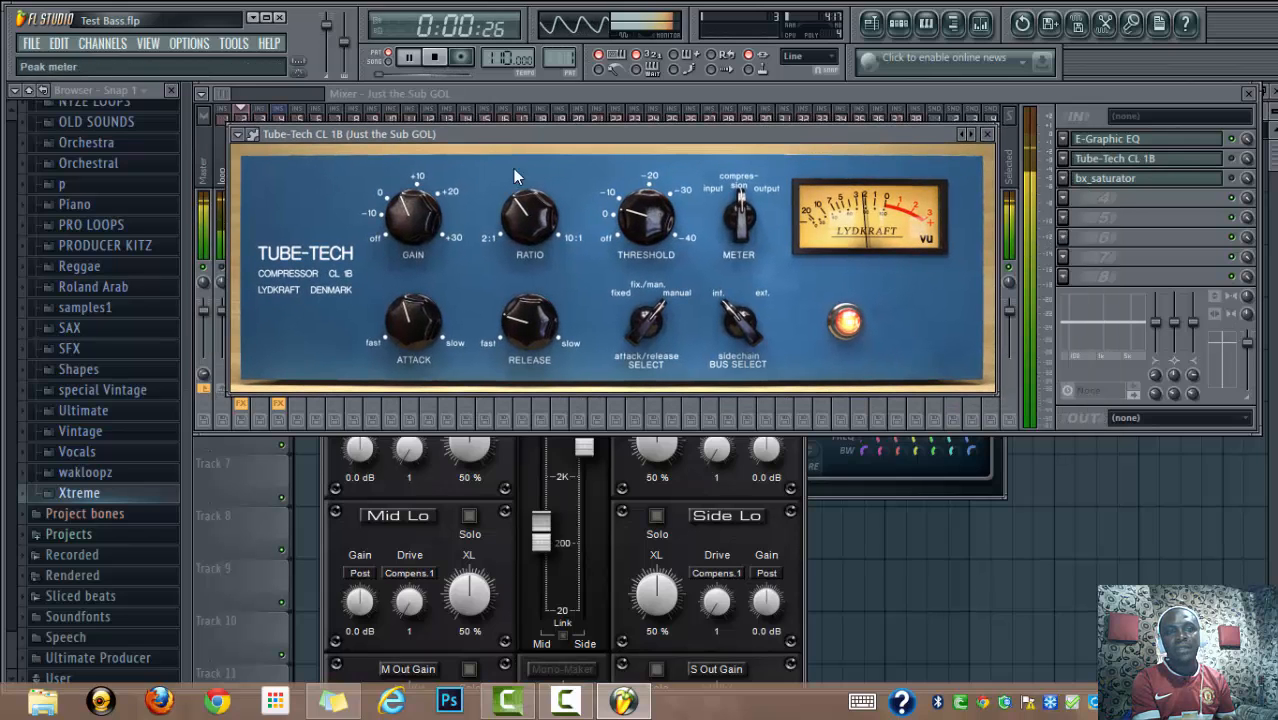
pyautogui.click(1232, 159)
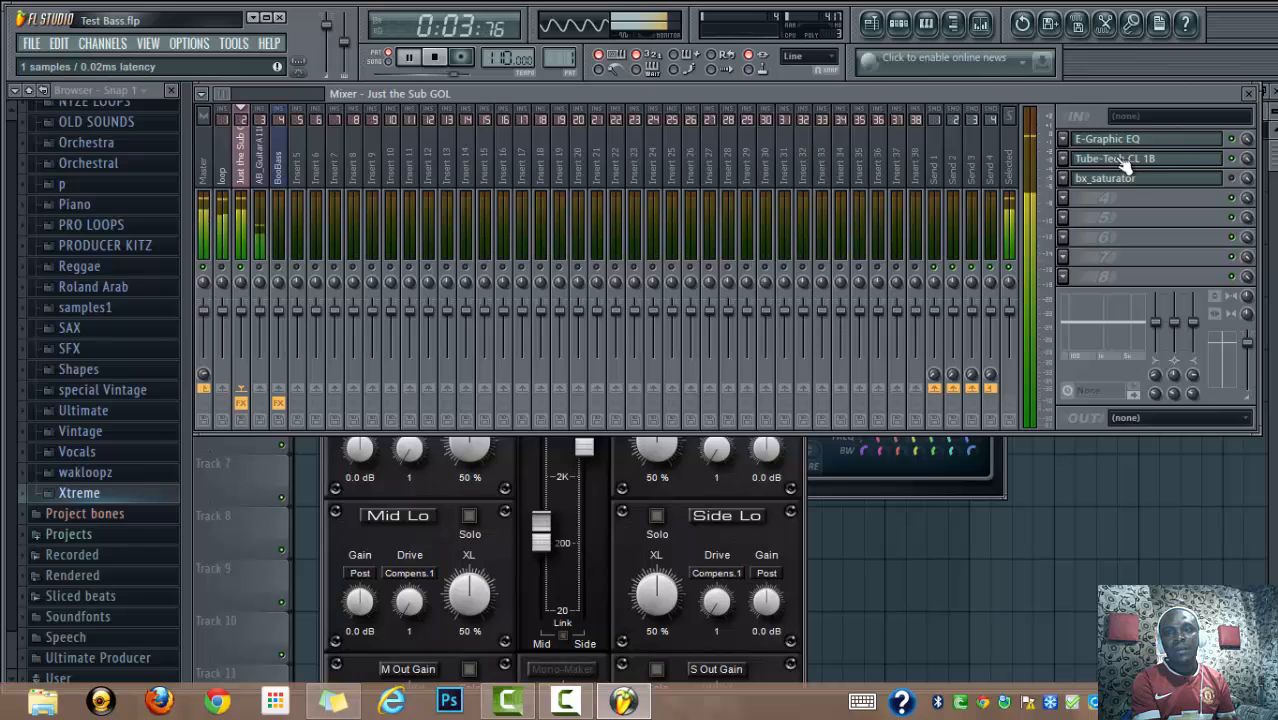
# Step: Review the Tube-Tech CL 1B compressor's knob settings and compression meter during playback, and close its window
pyautogui.click(1125, 160)
pyautogui.moveTo(710, 137); pyautogui.dragTo(717, 117)
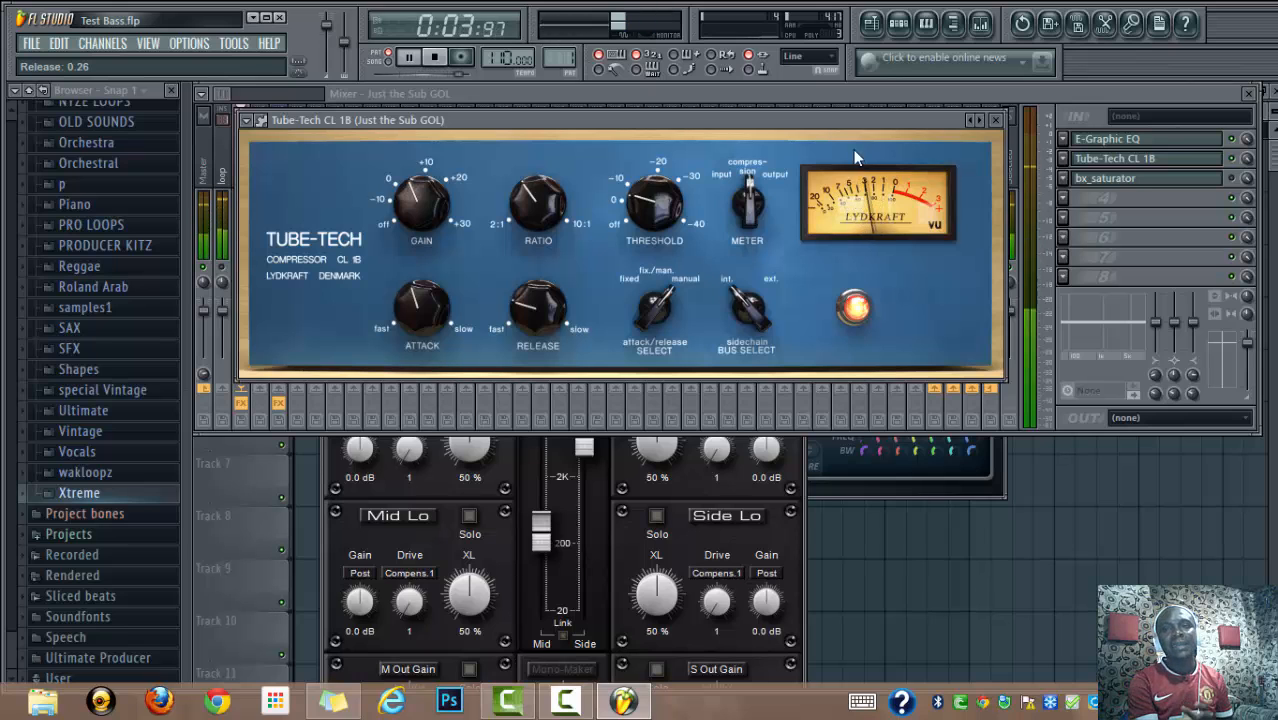
pyautogui.moveTo(797, 120); pyautogui.dragTo(891, 124)
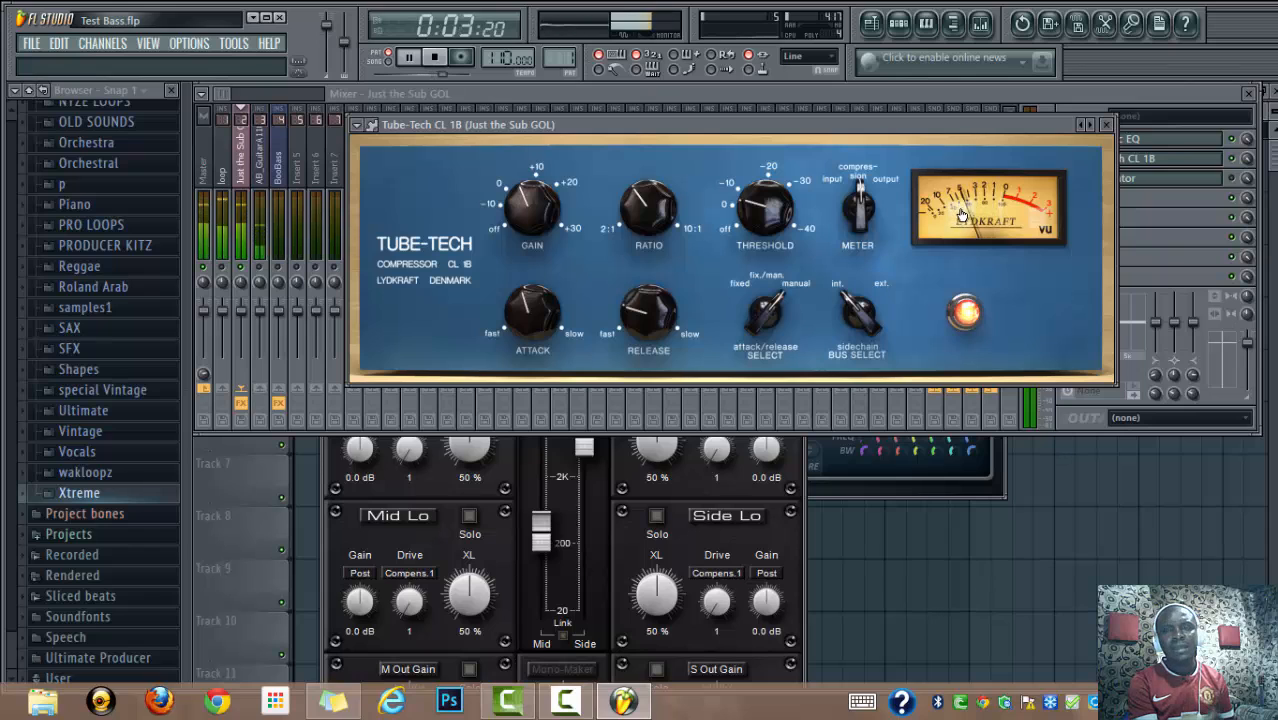
pyautogui.click(1106, 125)
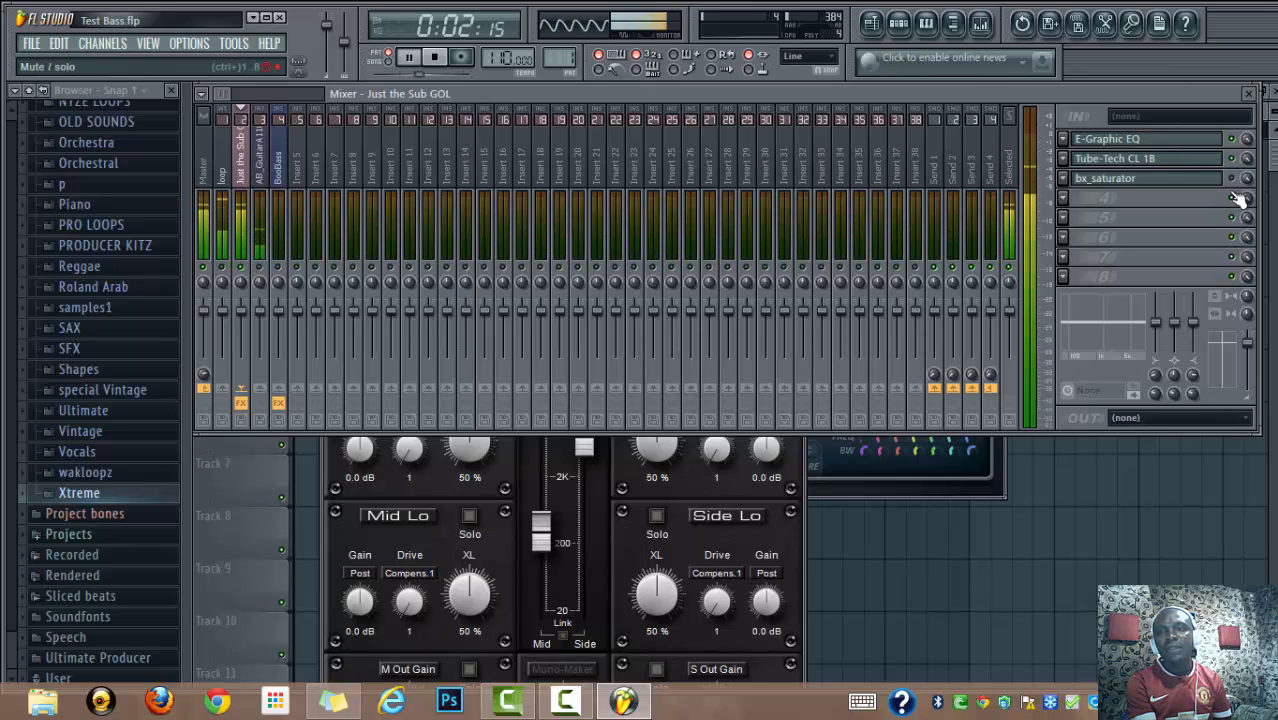
# Step: Open bx_saturator from the Just the Sub GOL mixer track and position its window so all controls are visible
pyautogui.click(1196, 182)
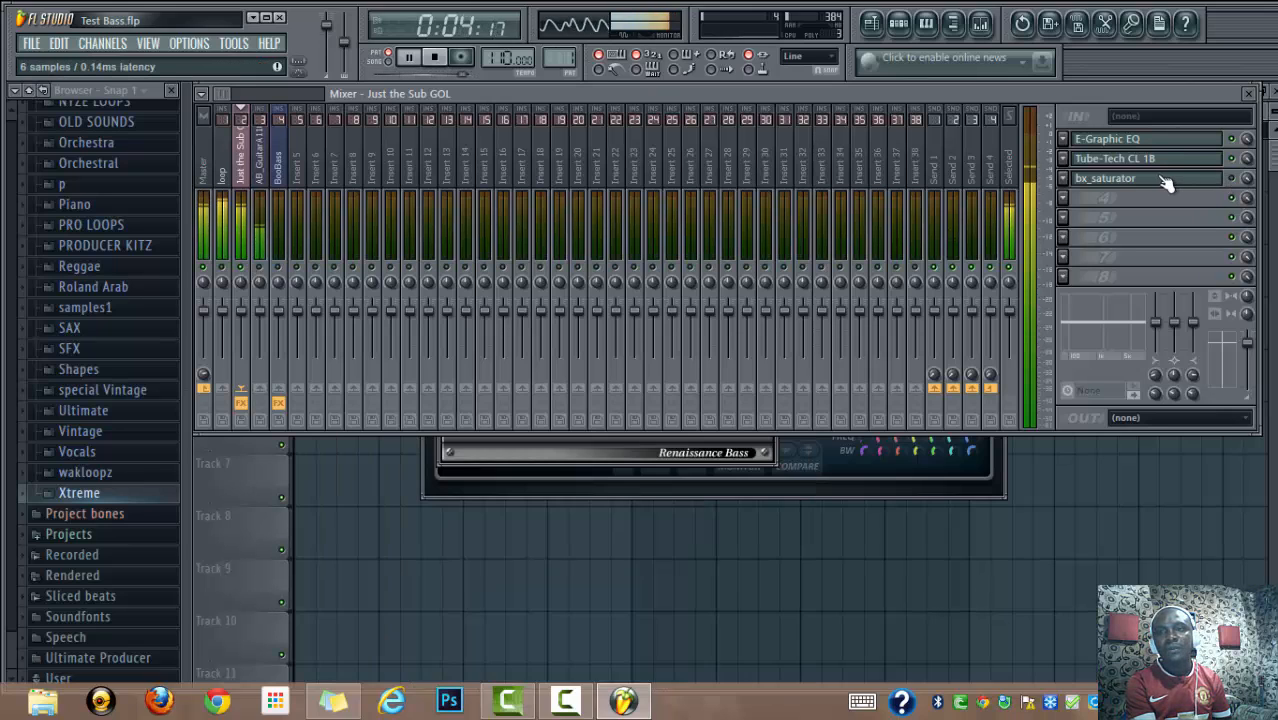
pyautogui.moveTo(720, 150); pyautogui.dragTo(725, 80)
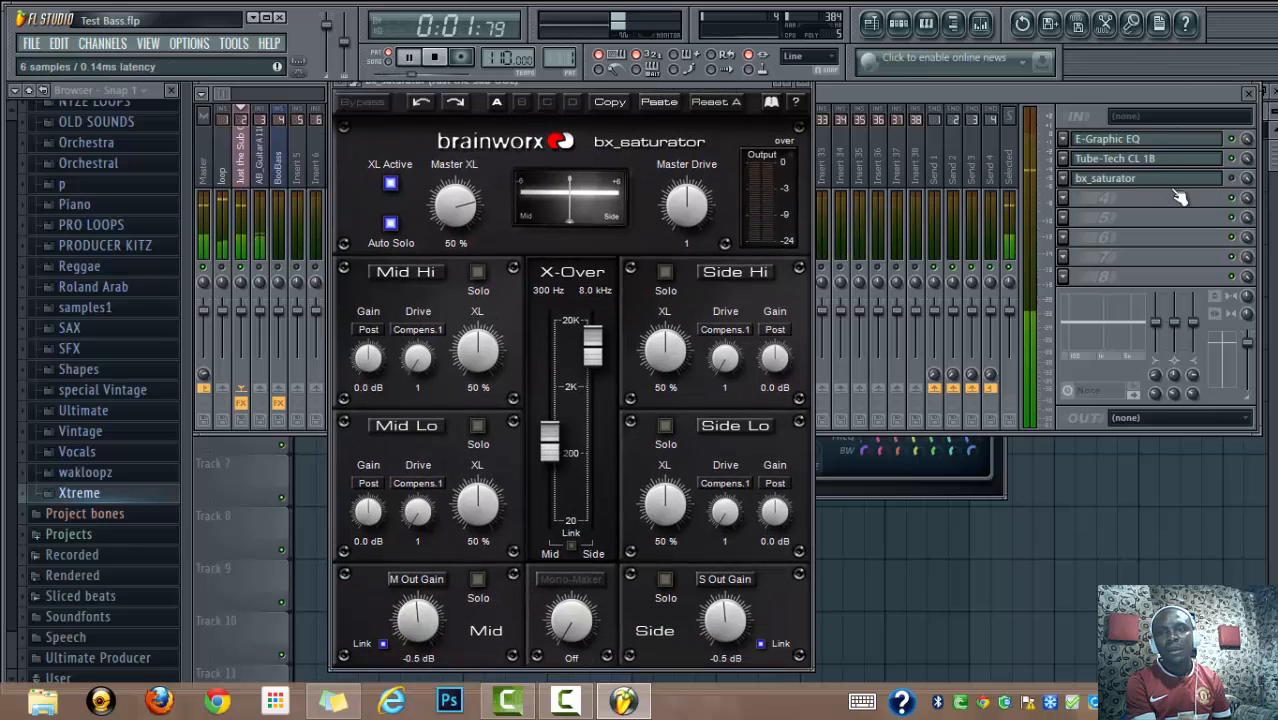
# Step: Enable bx_saturator on the Just the Sub GOL mixer track and reposition its window so the preset controls are visible
pyautogui.click(1232, 180)
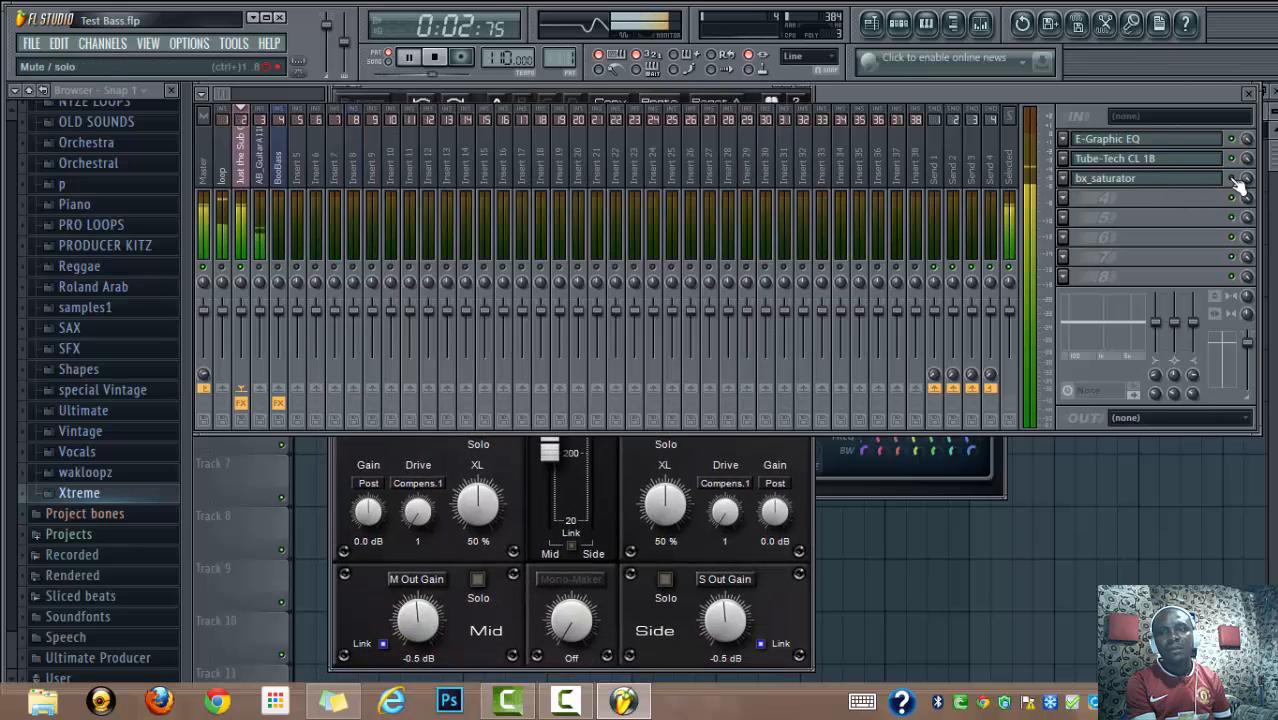
pyautogui.click(718, 451)
pyautogui.moveTo(744, 80); pyautogui.dragTo(742, 112)
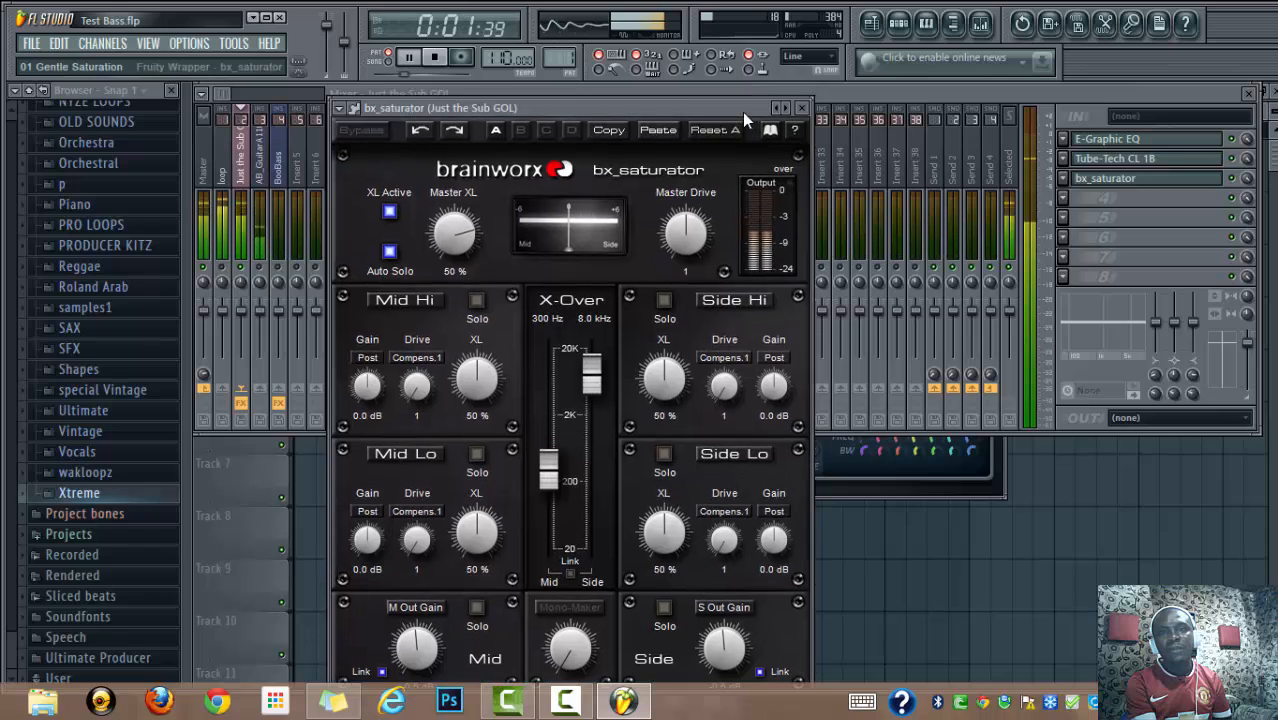
# Step: Audition bx_saturator's 02 Crunchy Saturation preset and switch back to 01 Gentle Saturation
pyautogui.click(776, 110)
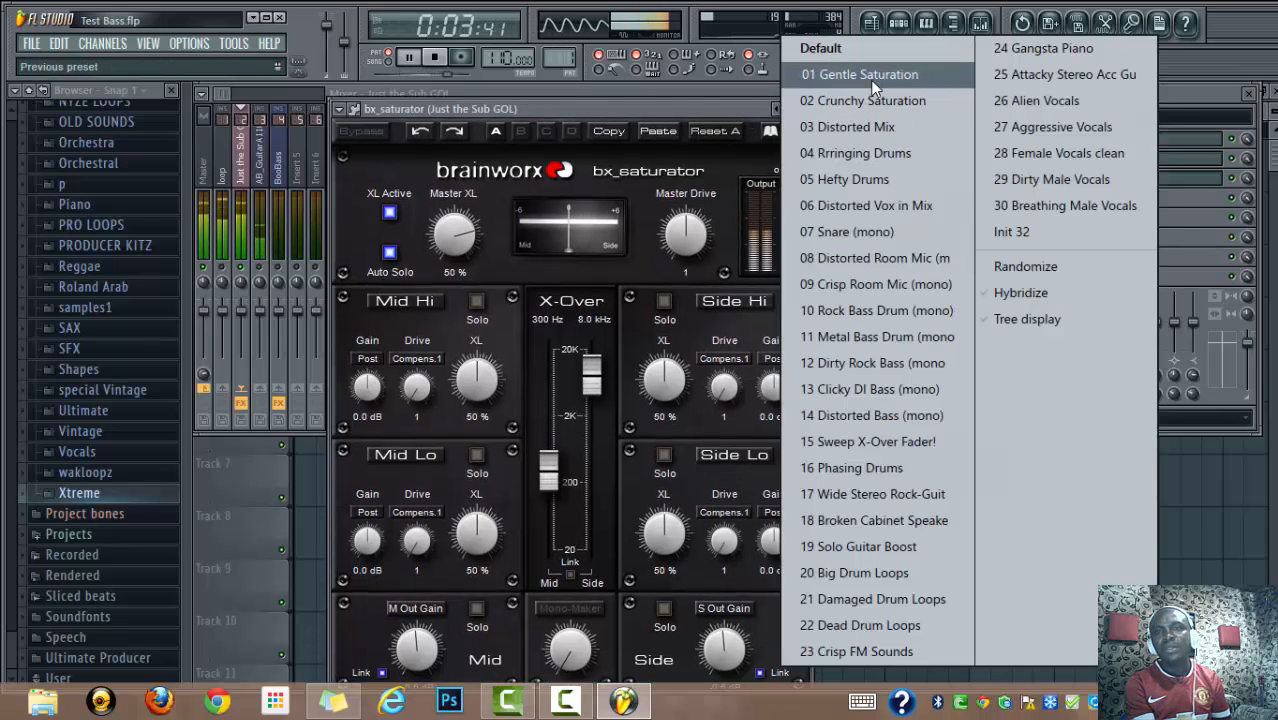
pyautogui.click(858, 100)
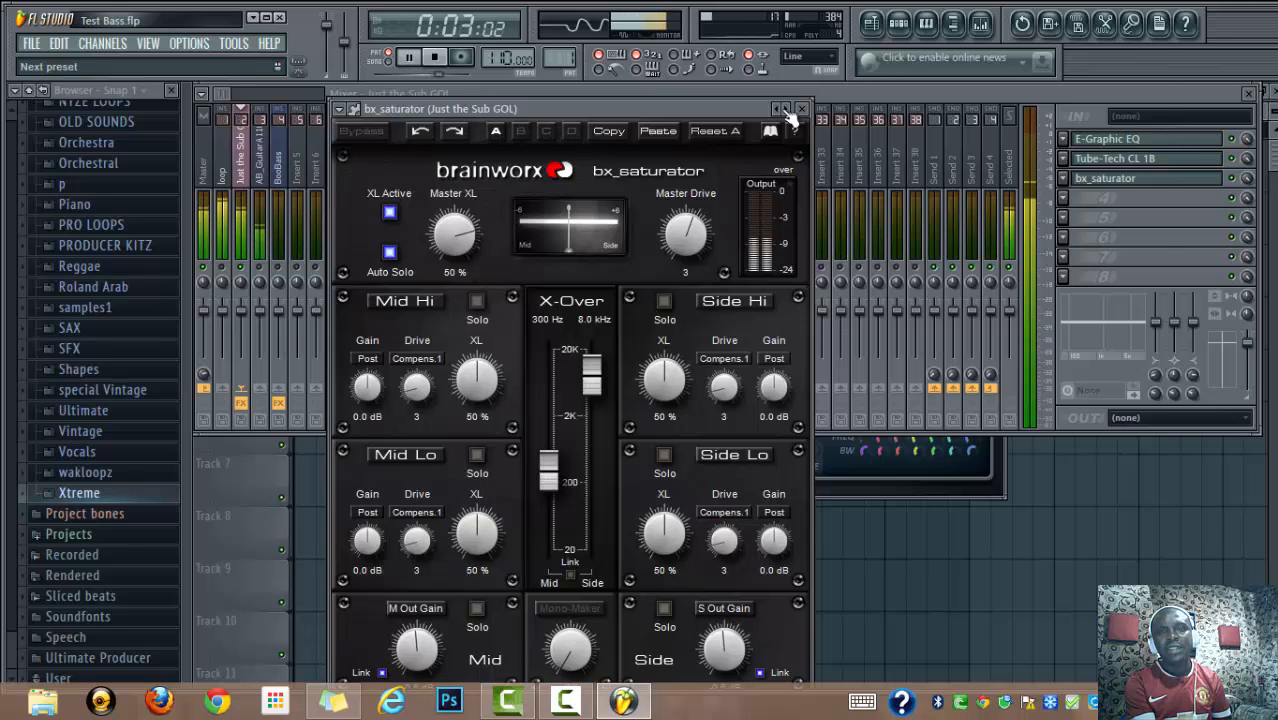
pyautogui.click(788, 108)
pyautogui.click(850, 76)
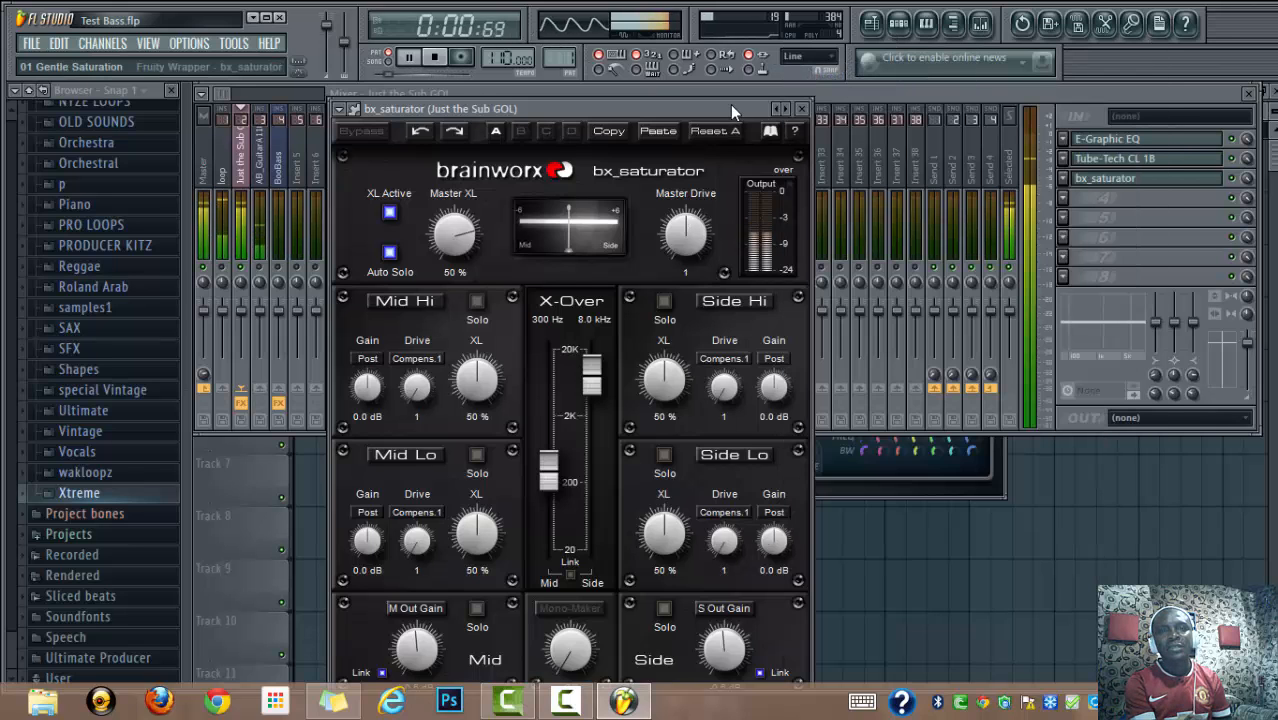
pyautogui.moveTo(731, 106); pyautogui.dragTo(875, 125)
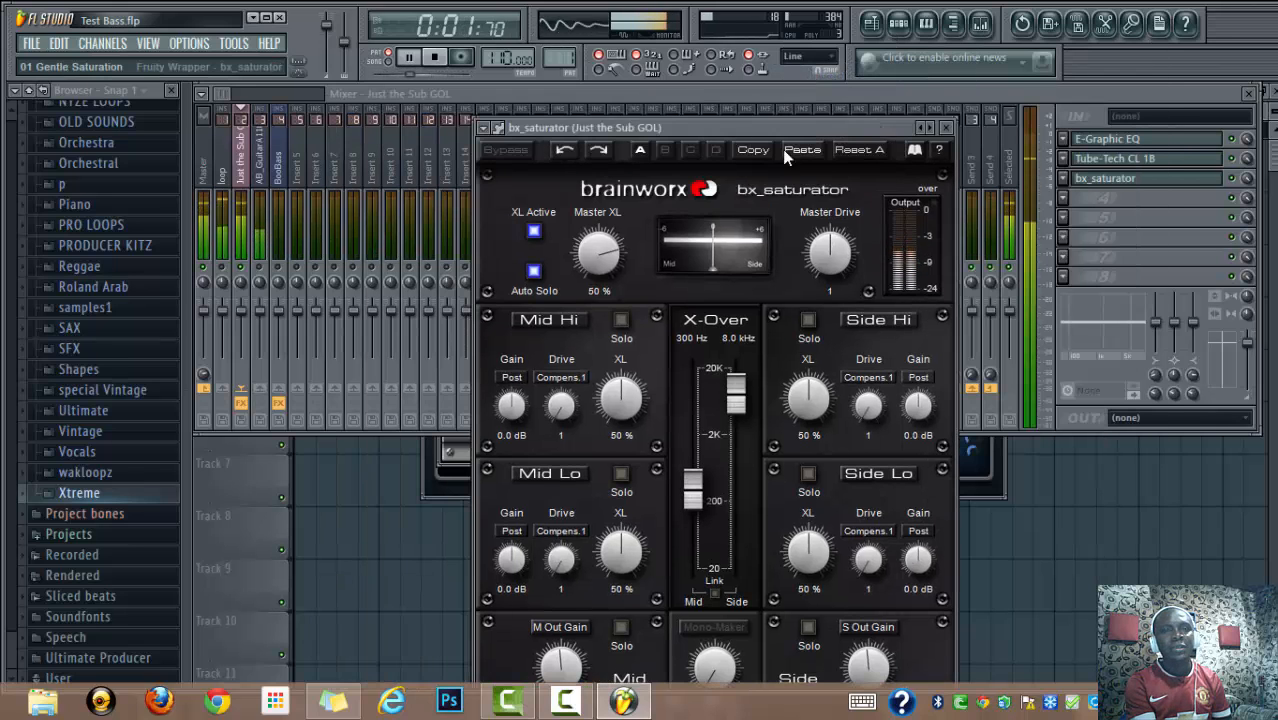
# Step: Lower the Just the Sub GOL mixer track's volume fader and play the pattern to check its balance in the mix
pyautogui.click(248, 277)
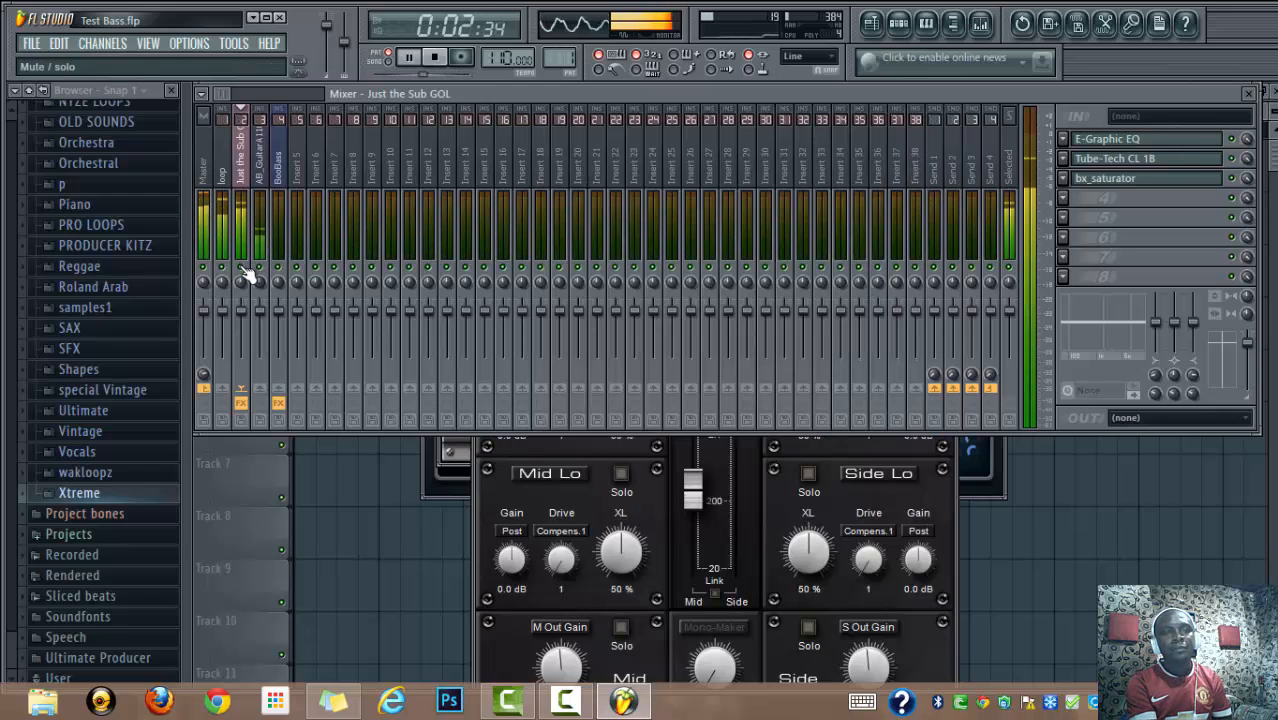
pyautogui.click(436, 60)
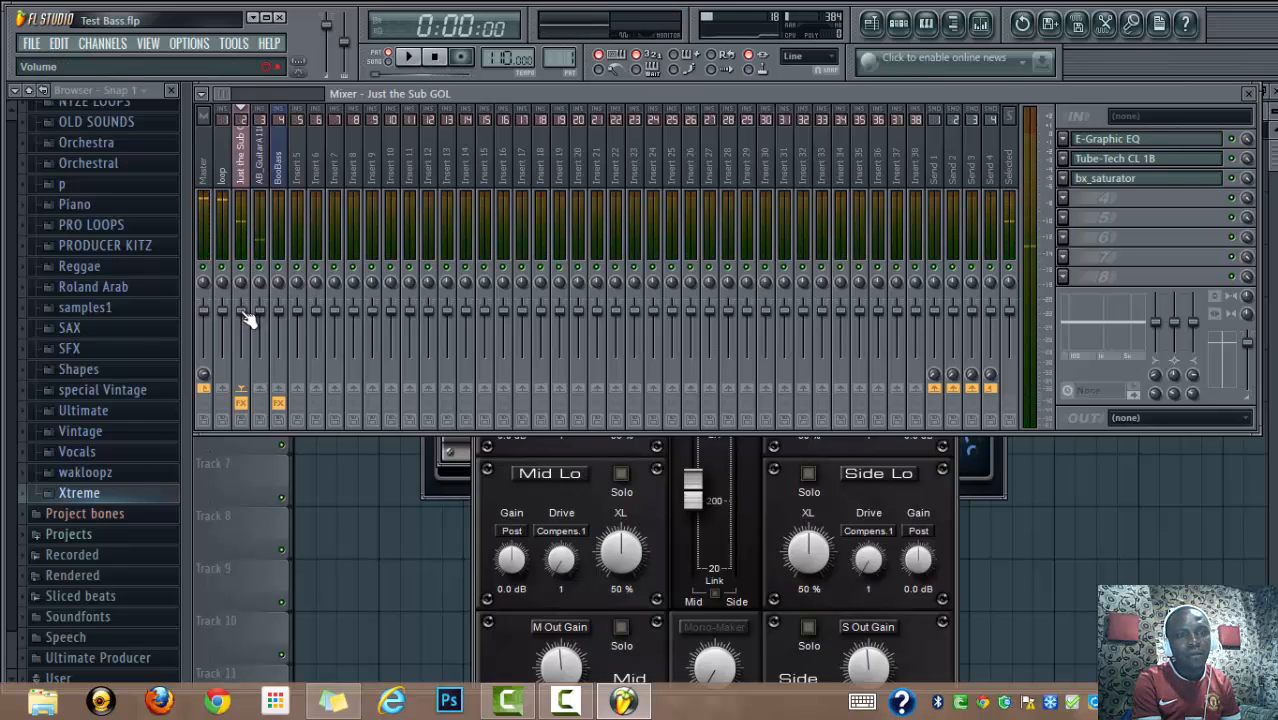
pyautogui.moveTo(247, 318); pyautogui.dragTo(248, 328)
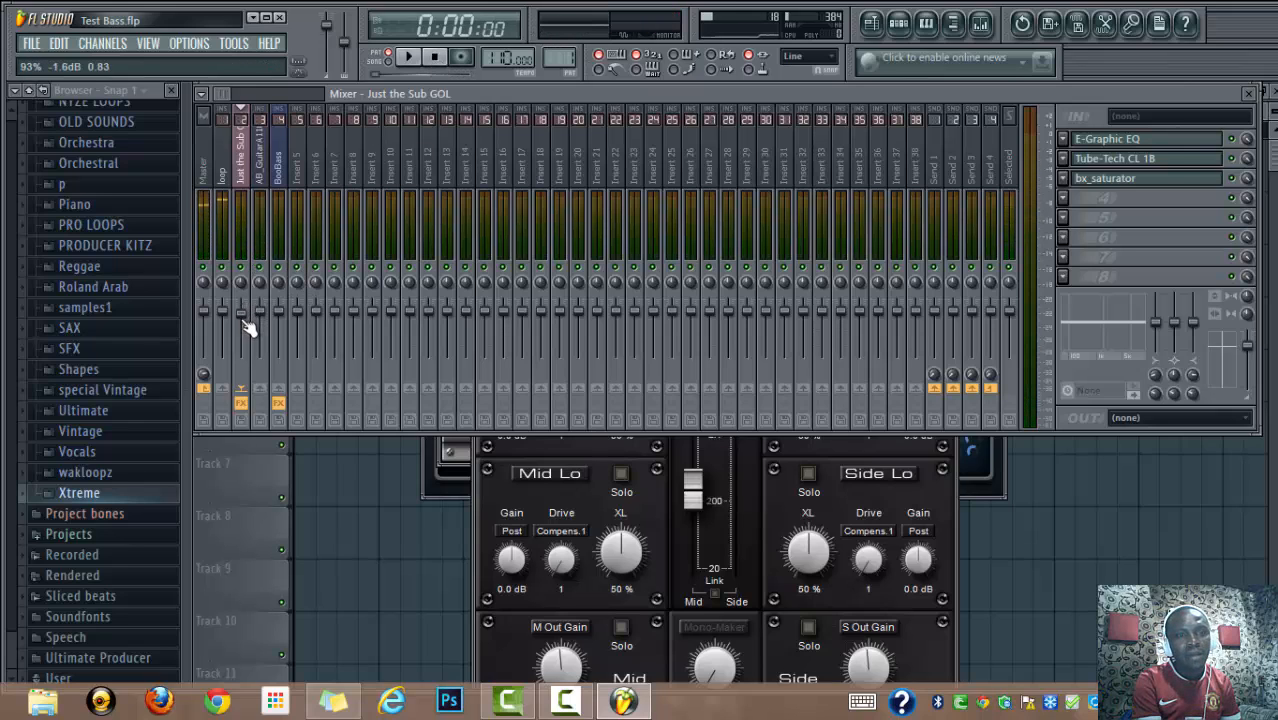
pyautogui.click(420, 56)
pyautogui.moveTo(242, 324); pyautogui.dragTo(249, 321)
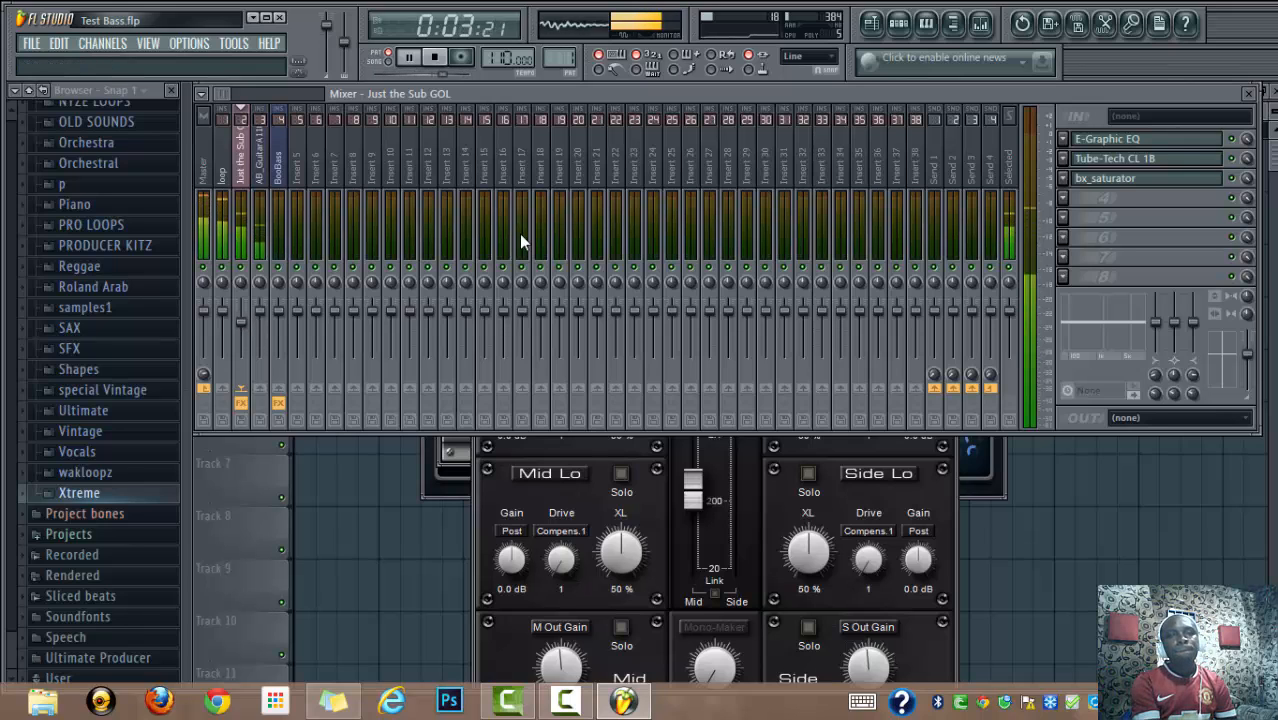
pyautogui.click(439, 57)
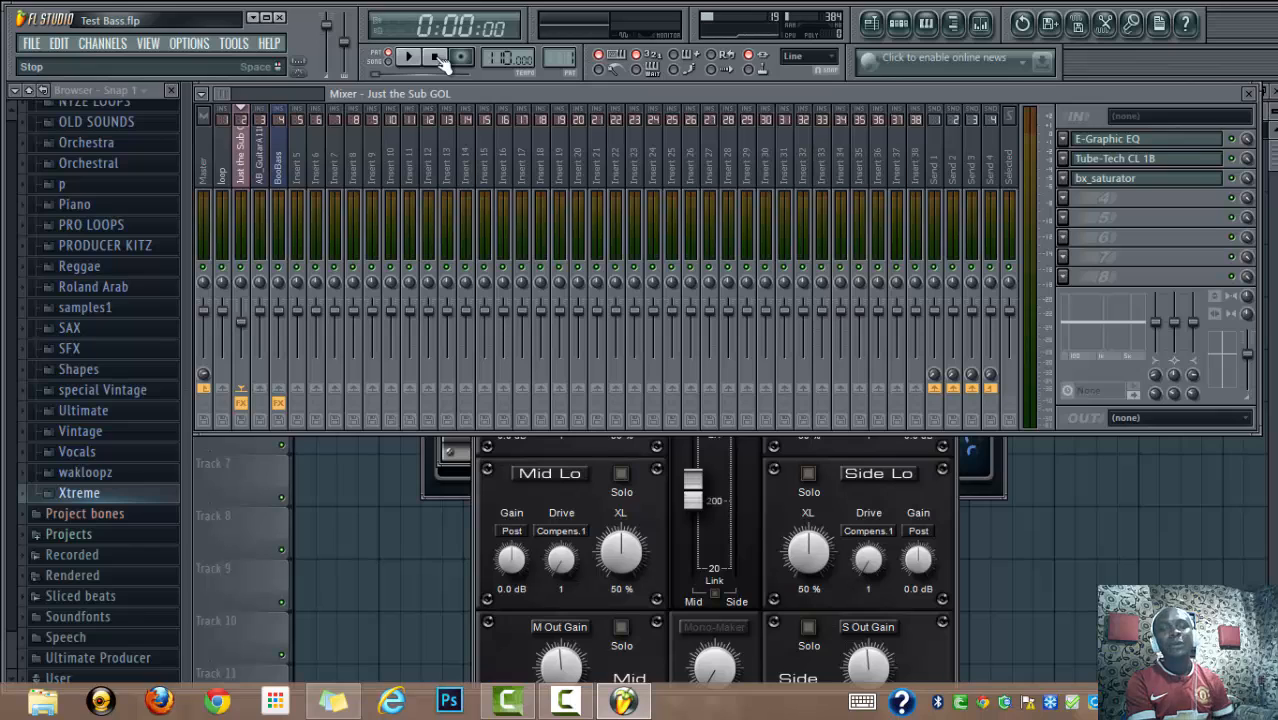
# Step: Load the BooBass generator on the BooBass channel in Pattern 1 and briefly play the pattern with it
pyautogui.click(900, 25)
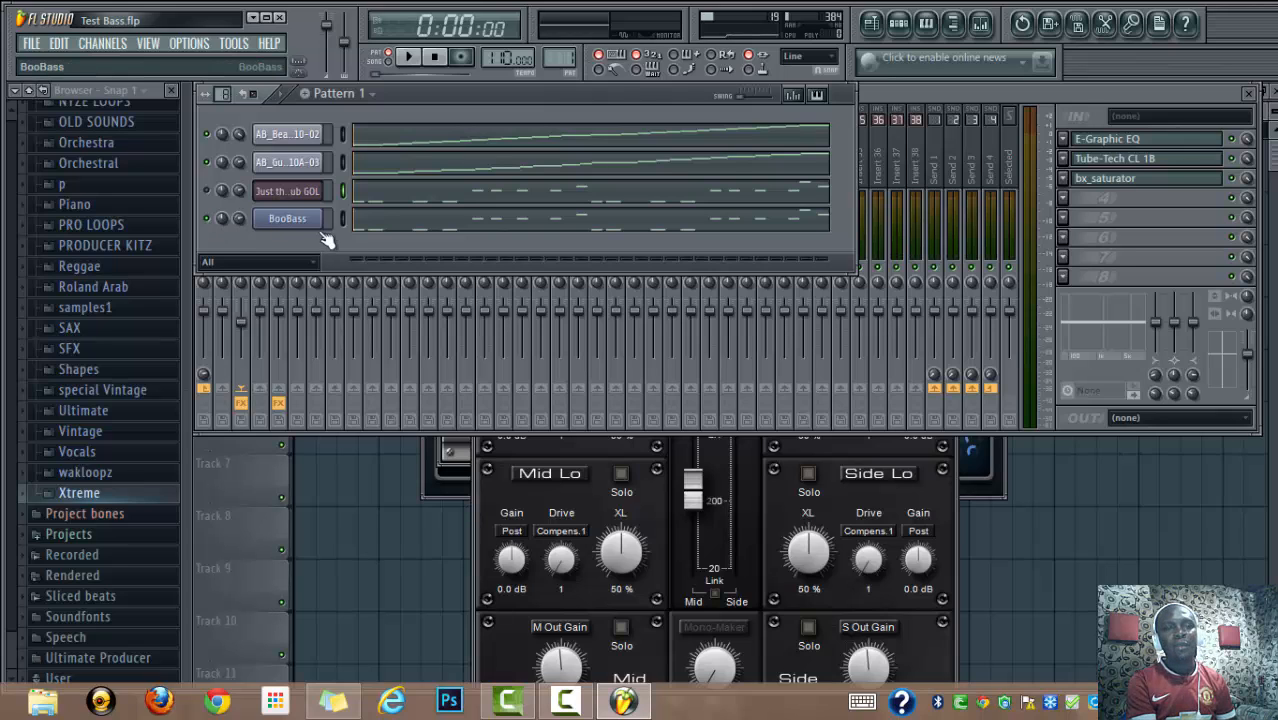
pyautogui.rightClick(293, 222)
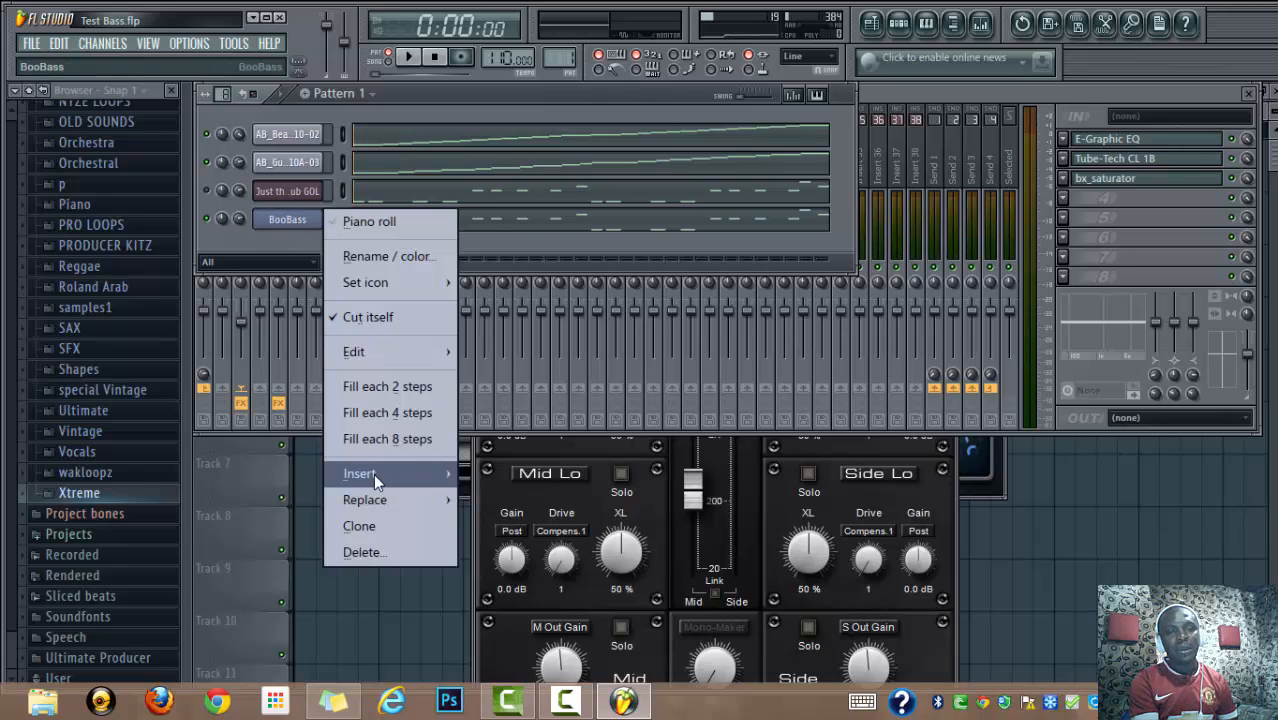
pyautogui.moveTo(379, 499)
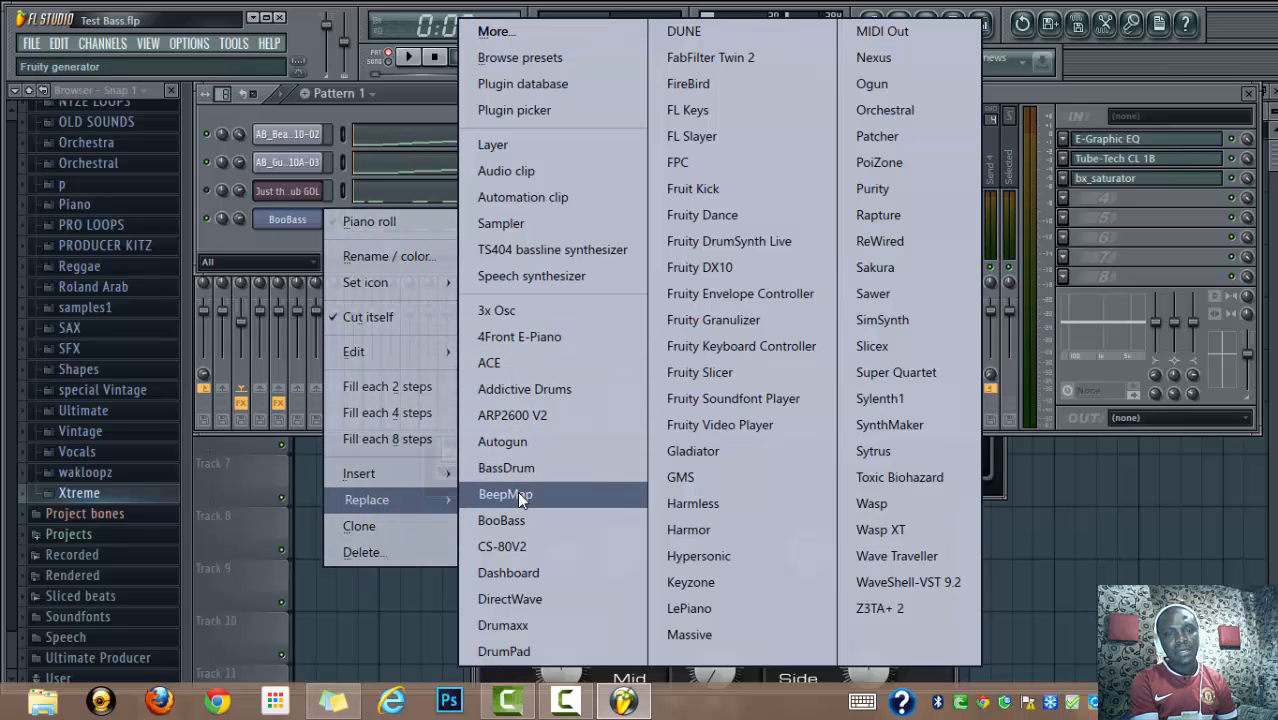
pyautogui.click(515, 519)
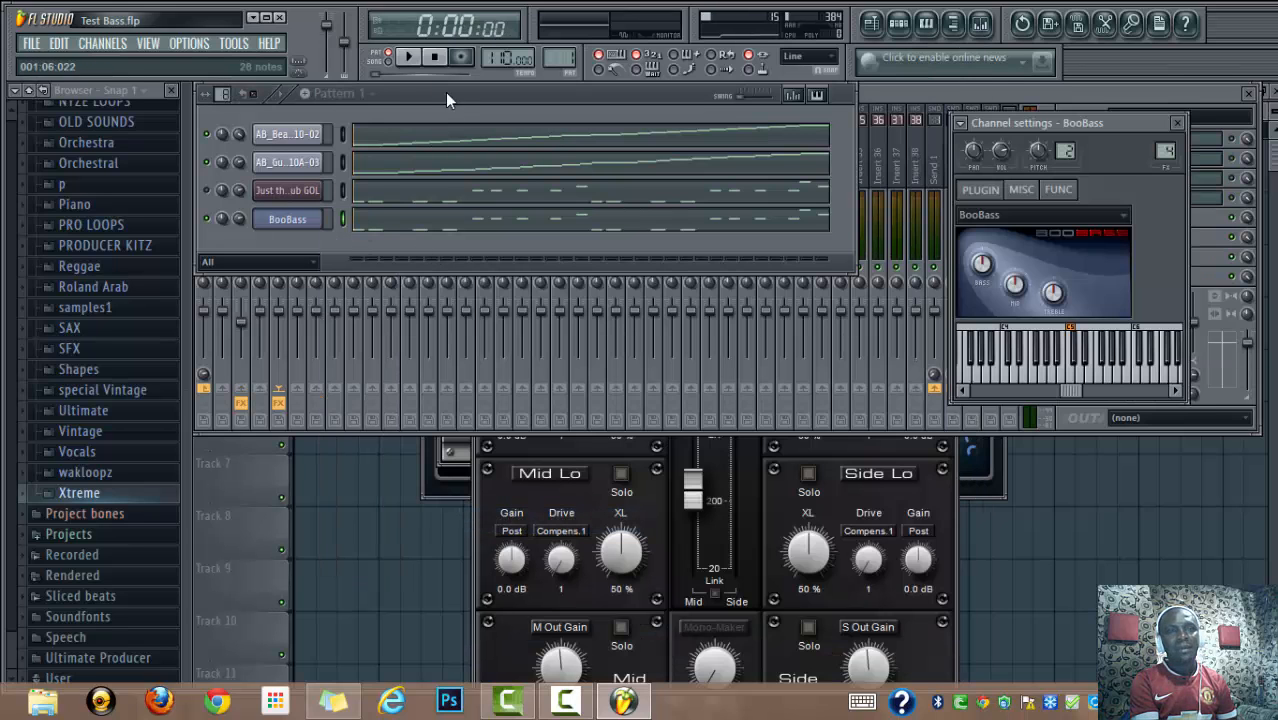
pyautogui.click(410, 58)
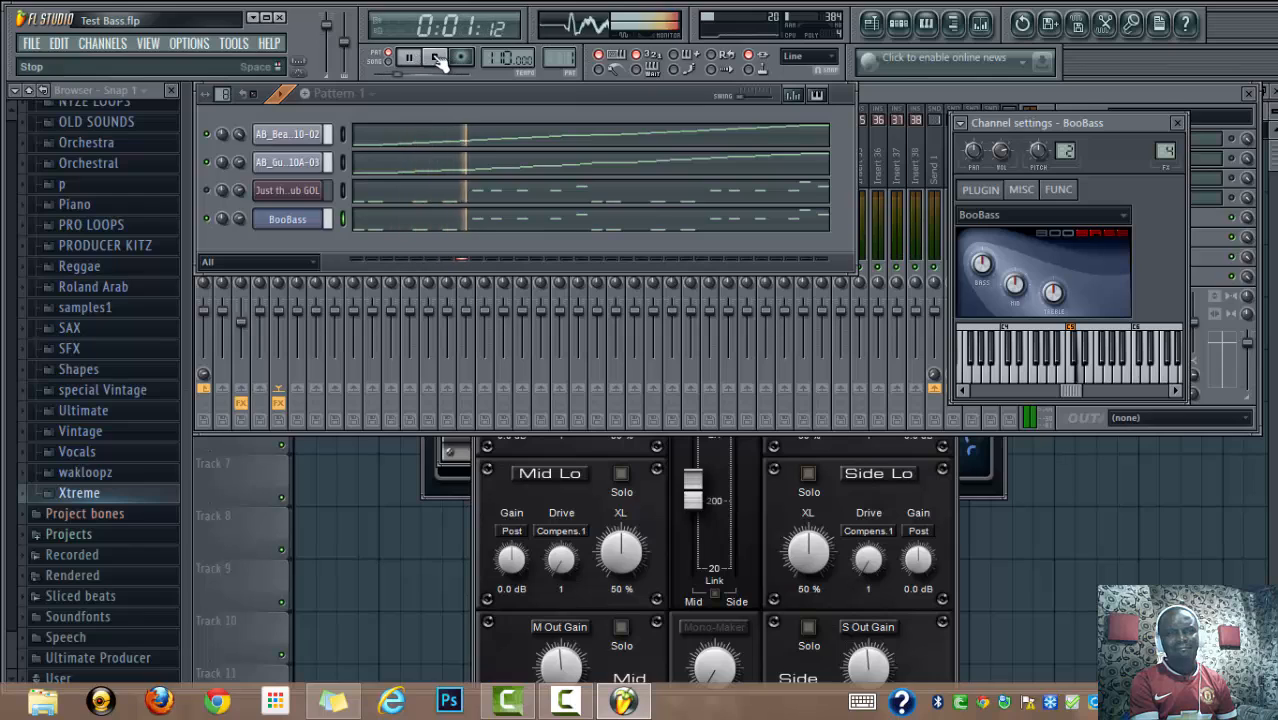
pyautogui.click(436, 58)
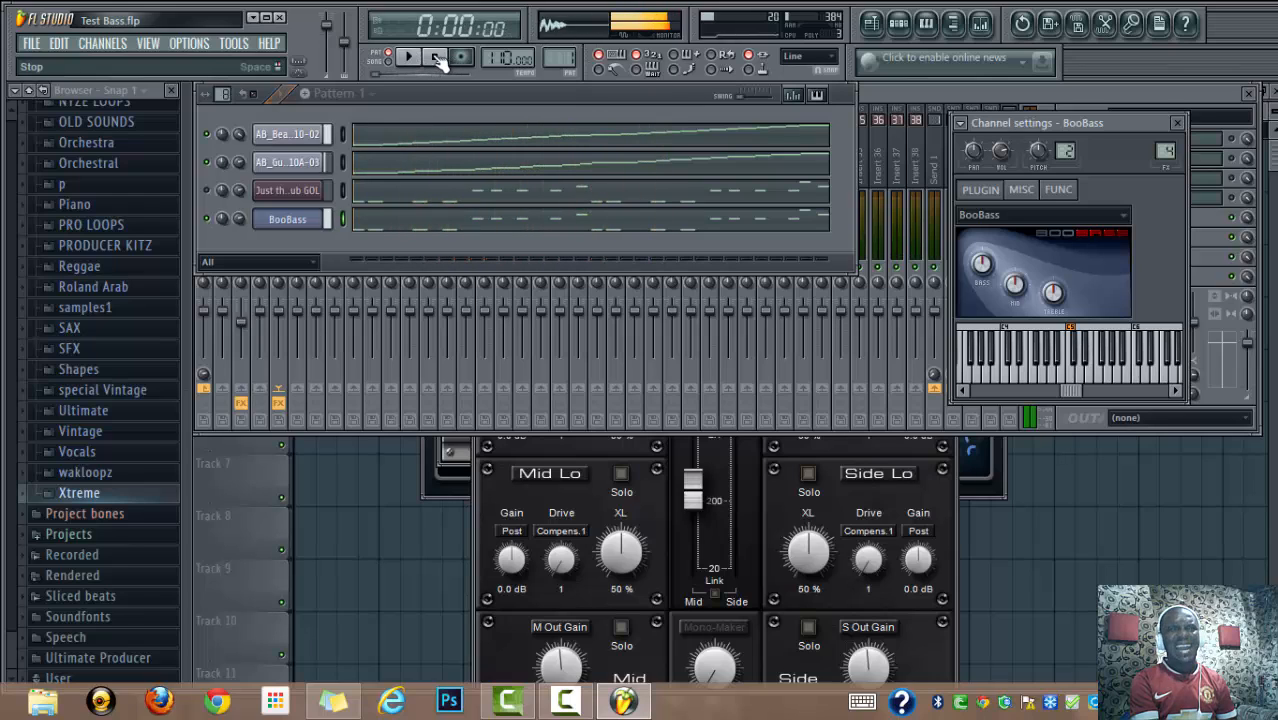
# Step: Mute the two AB loop channels temporarily and listen to the BooBass part on its own
pyautogui.click(210, 161)
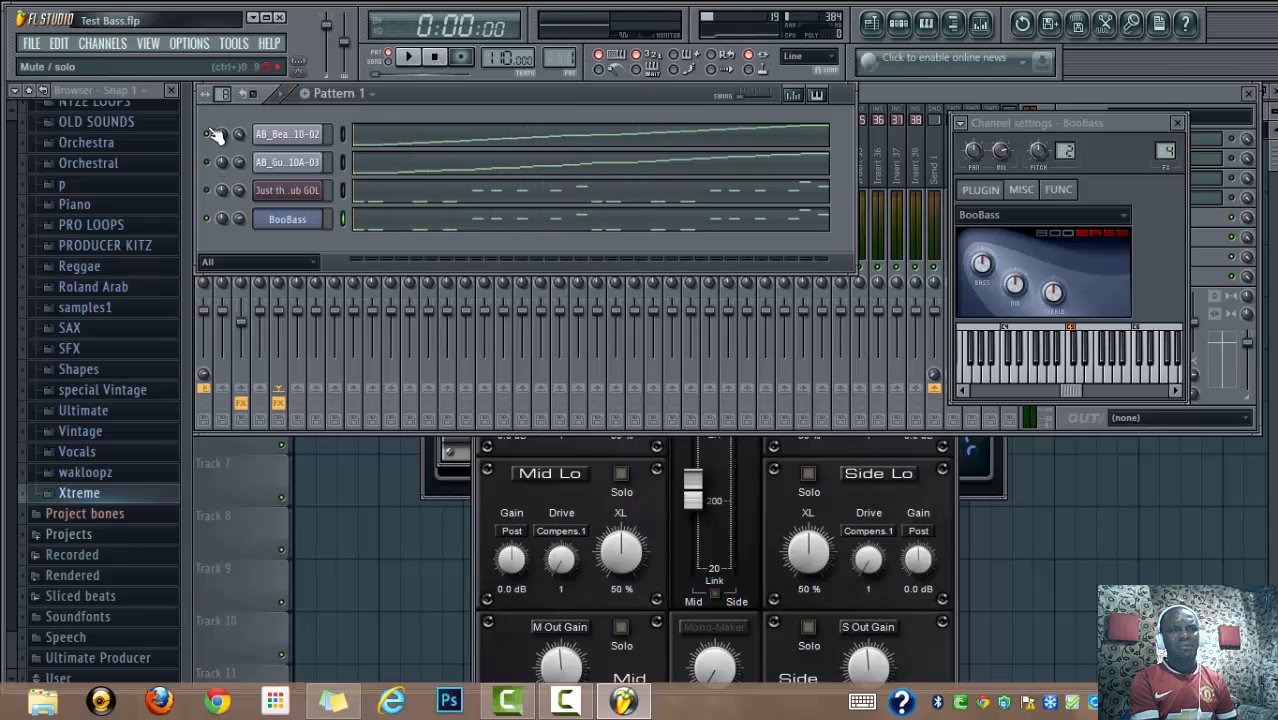
pyautogui.click(410, 57)
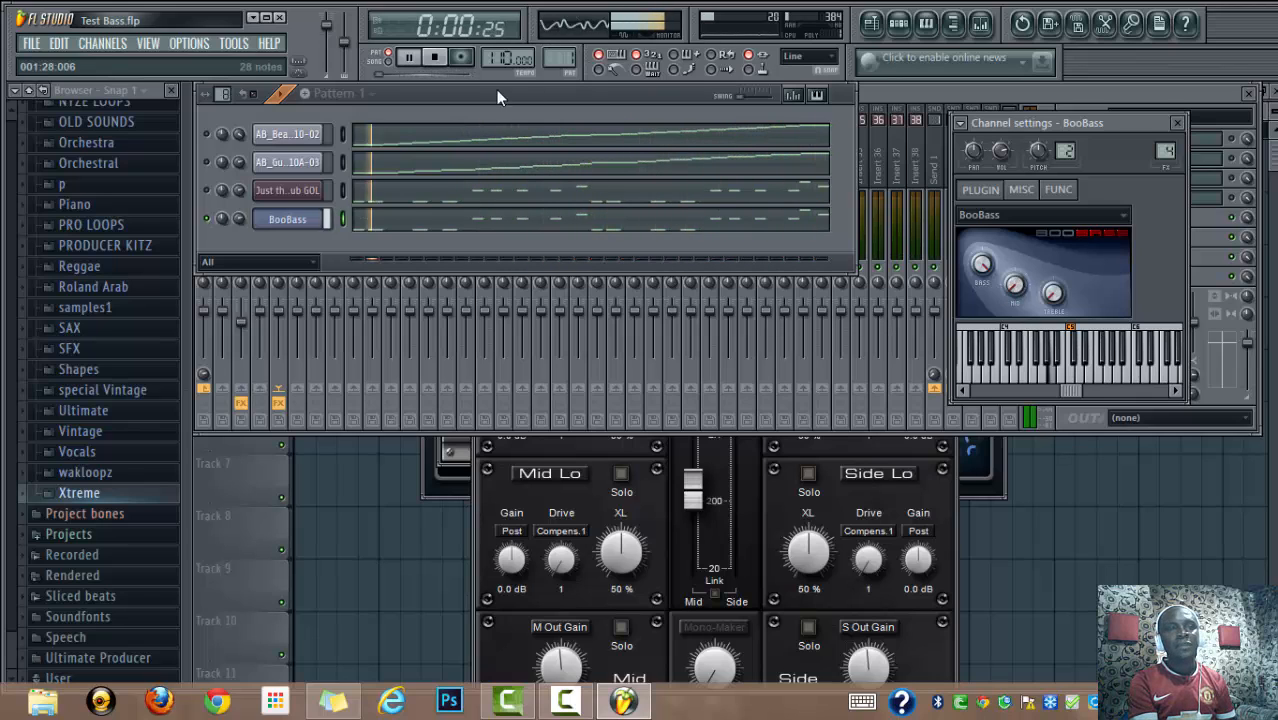
pyautogui.click(436, 58)
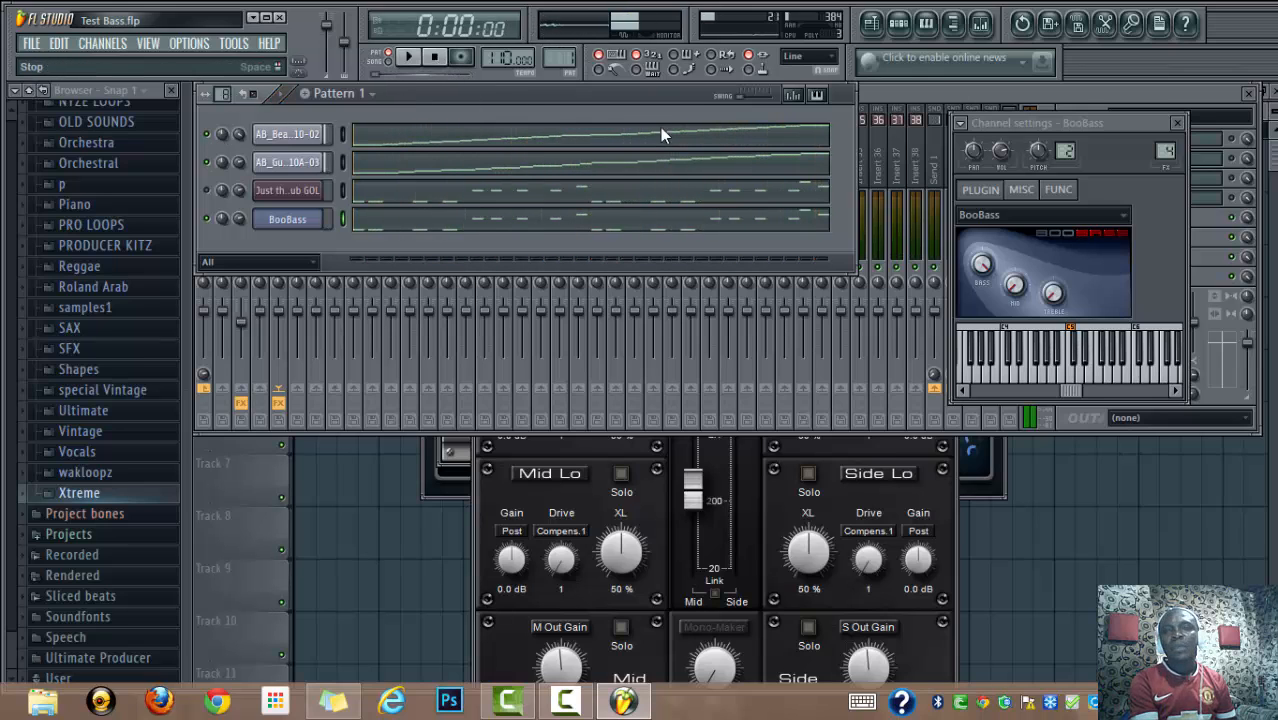
# Step: Open Fruity Blood Overdrive on the BooBass mixer track and set its PreAmp to 0.140625
pyautogui.click(296, 221)
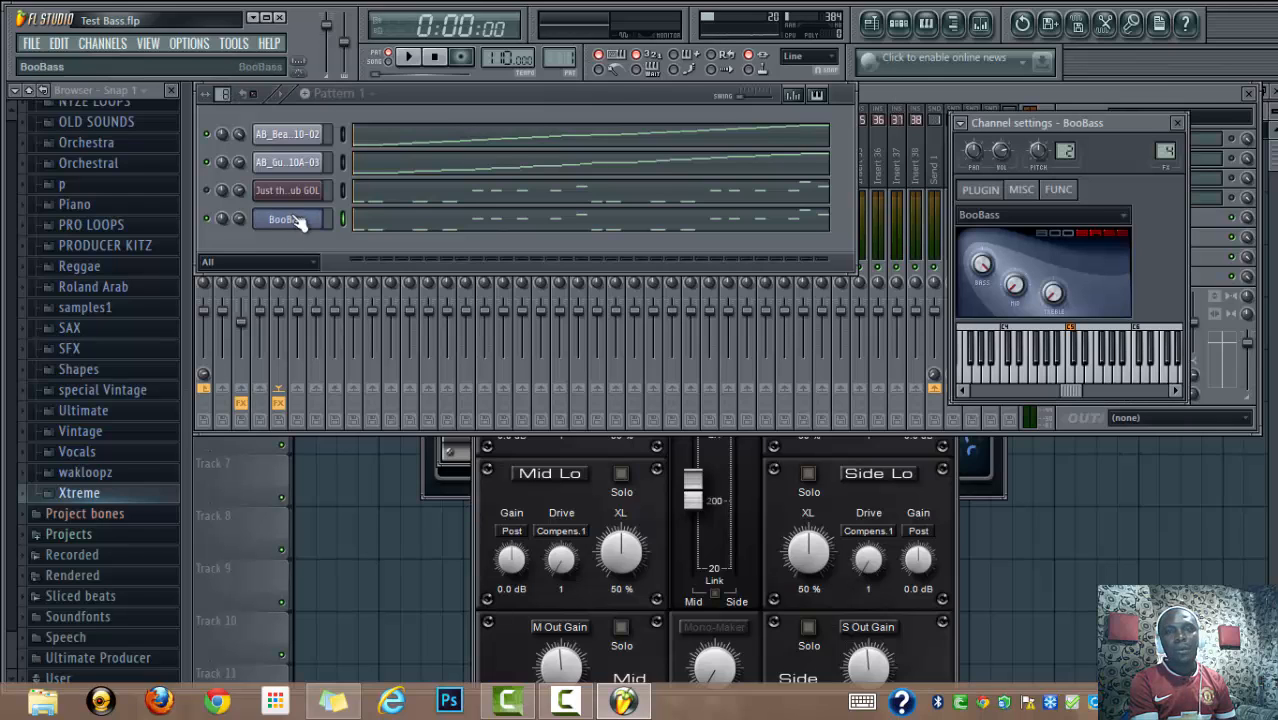
pyautogui.click(883, 93)
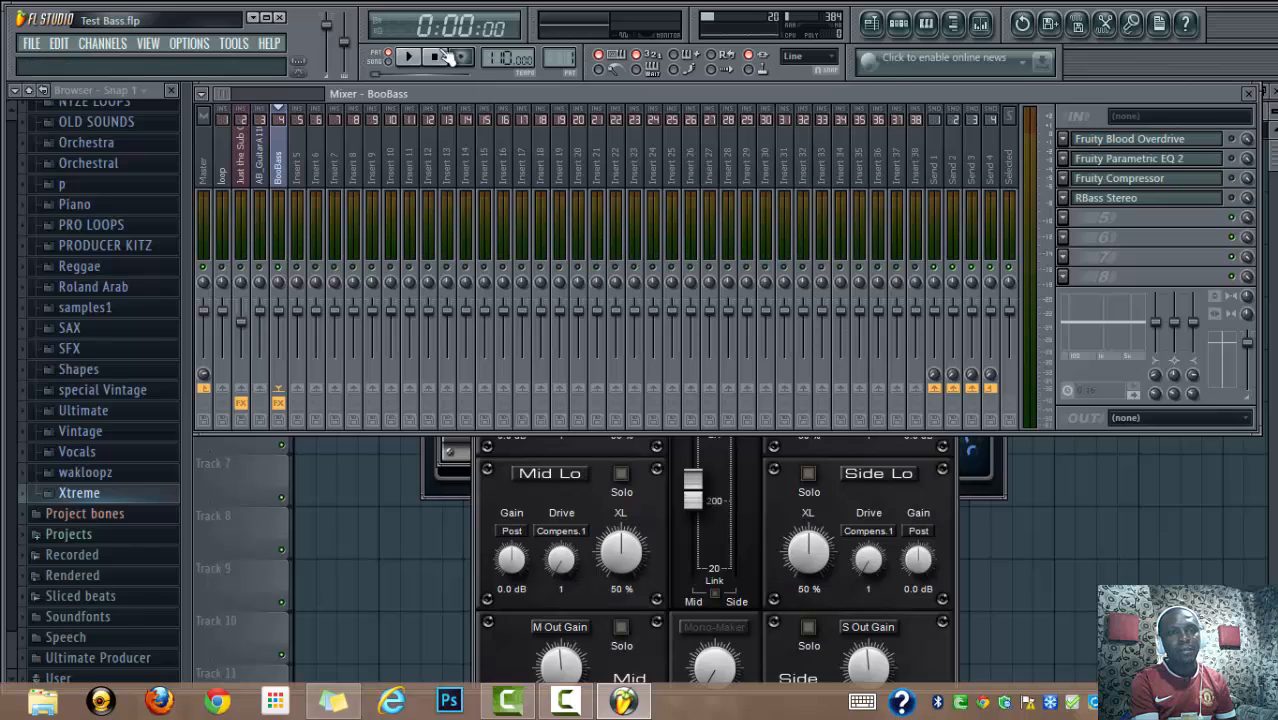
pyautogui.click(410, 60)
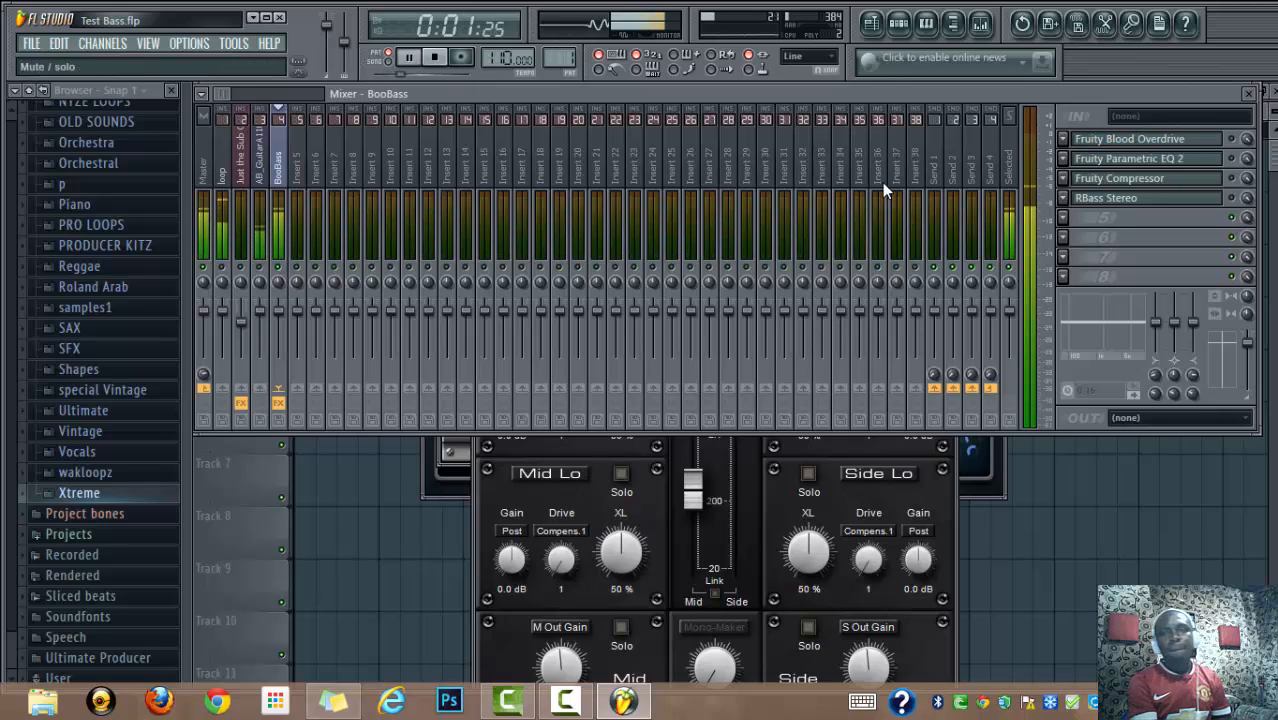
pyautogui.click(1138, 145)
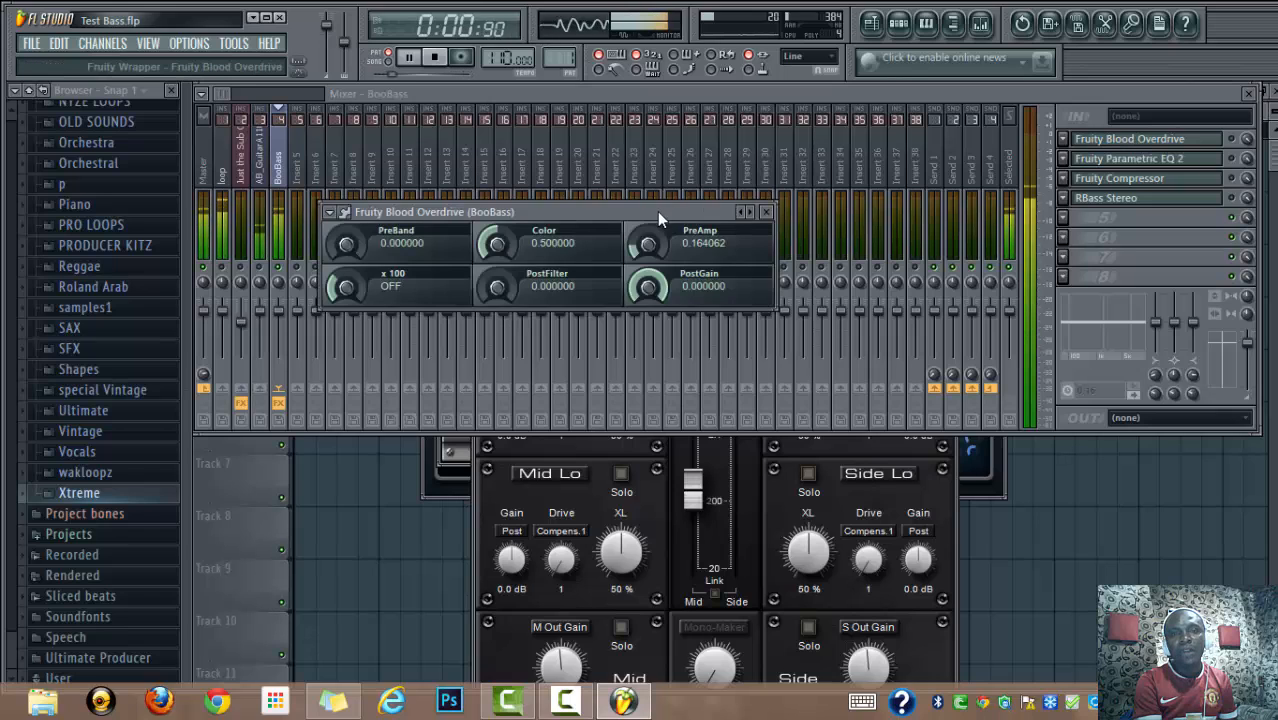
pyautogui.moveTo(657, 211); pyautogui.dragTo(683, 181)
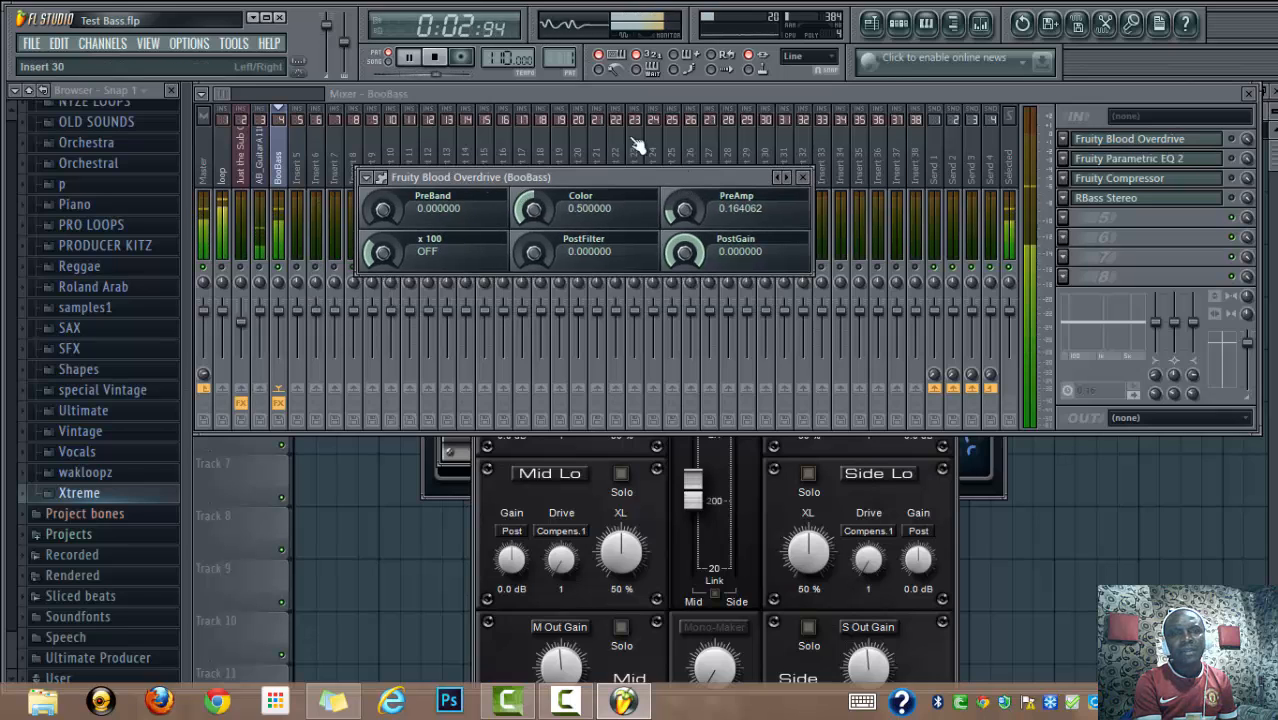
pyautogui.click(441, 62)
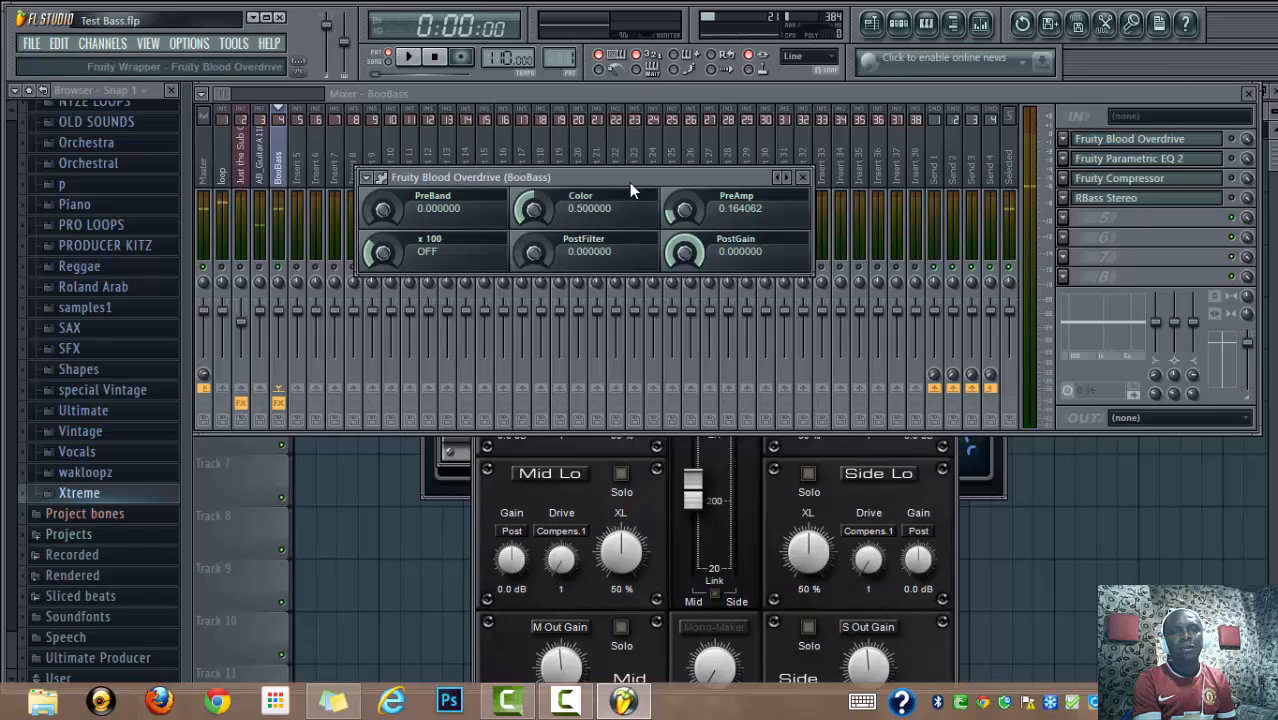
pyautogui.moveTo(629, 180)
pyautogui.mouseDown()
pyautogui.moveTo(696, 166)
pyautogui.moveTo(701, 135)
pyautogui.moveTo(647, 191)
pyautogui.mouseUp()
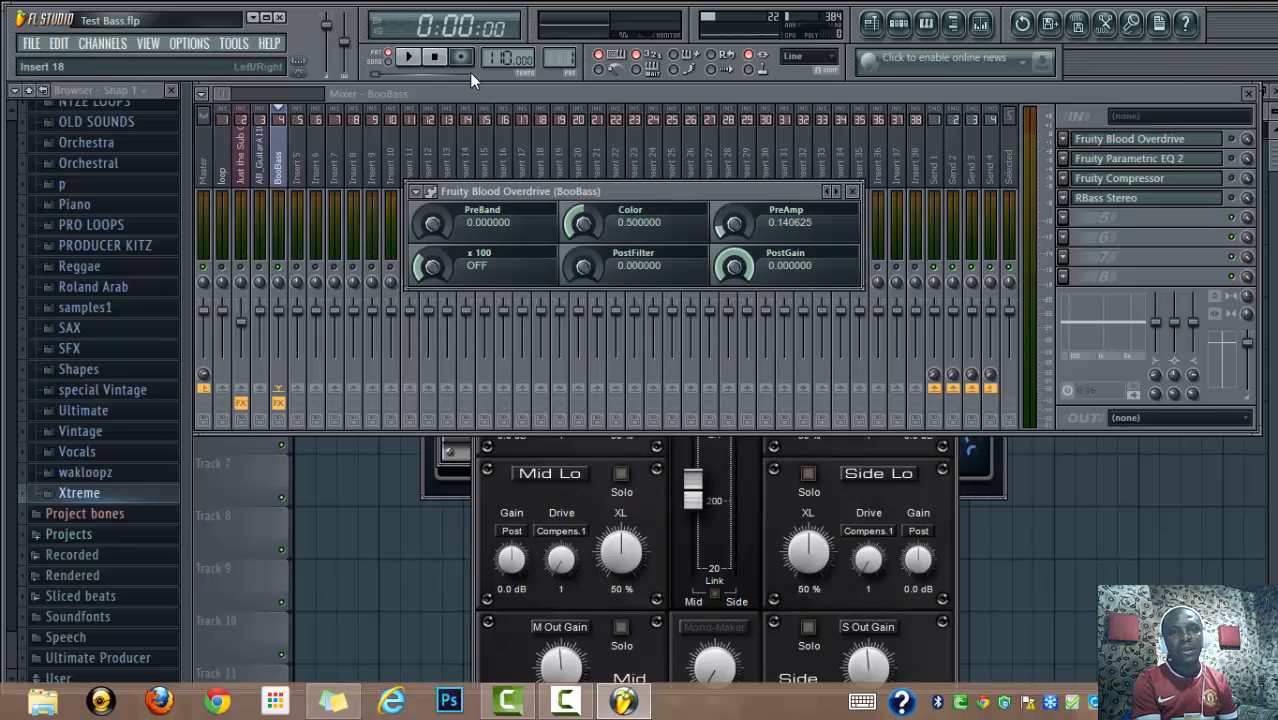
# Step: Enable Fruity Blood Overdrive on the BooBass mixer track during playback and review its settings in the reopened window
pyautogui.click(410, 57)
pyautogui.click(1150, 140)
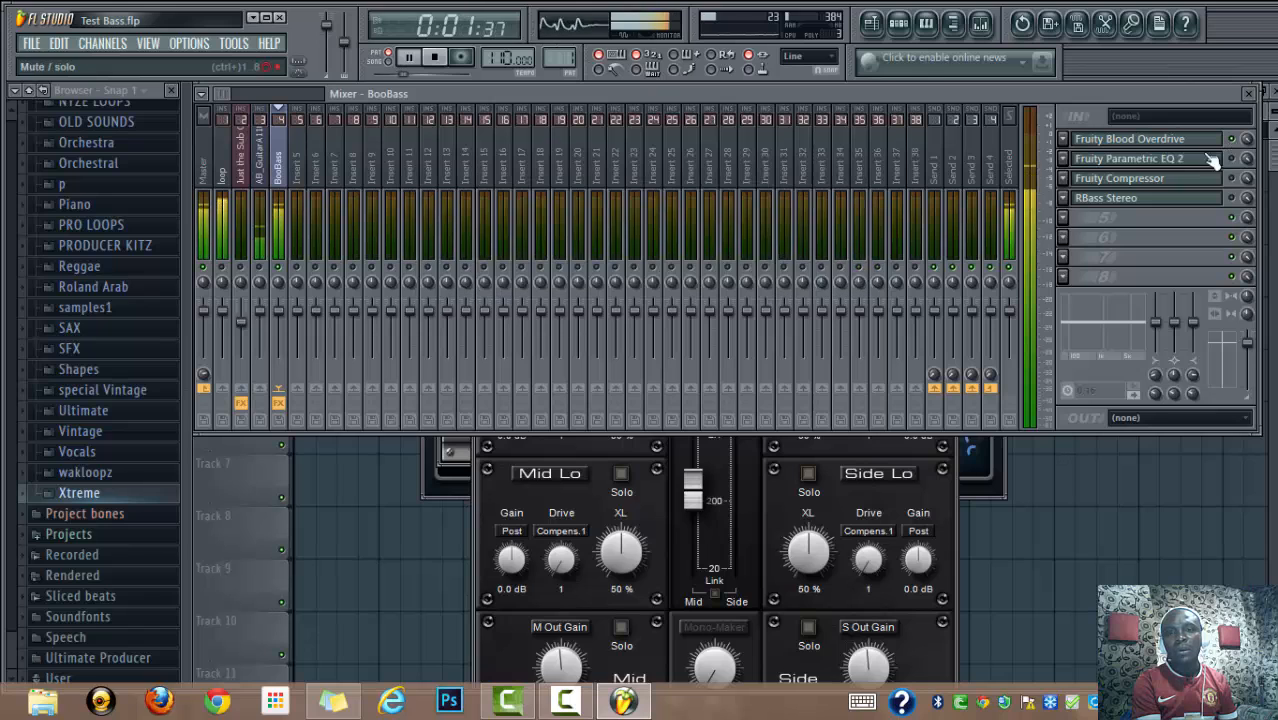
pyautogui.click(1140, 139)
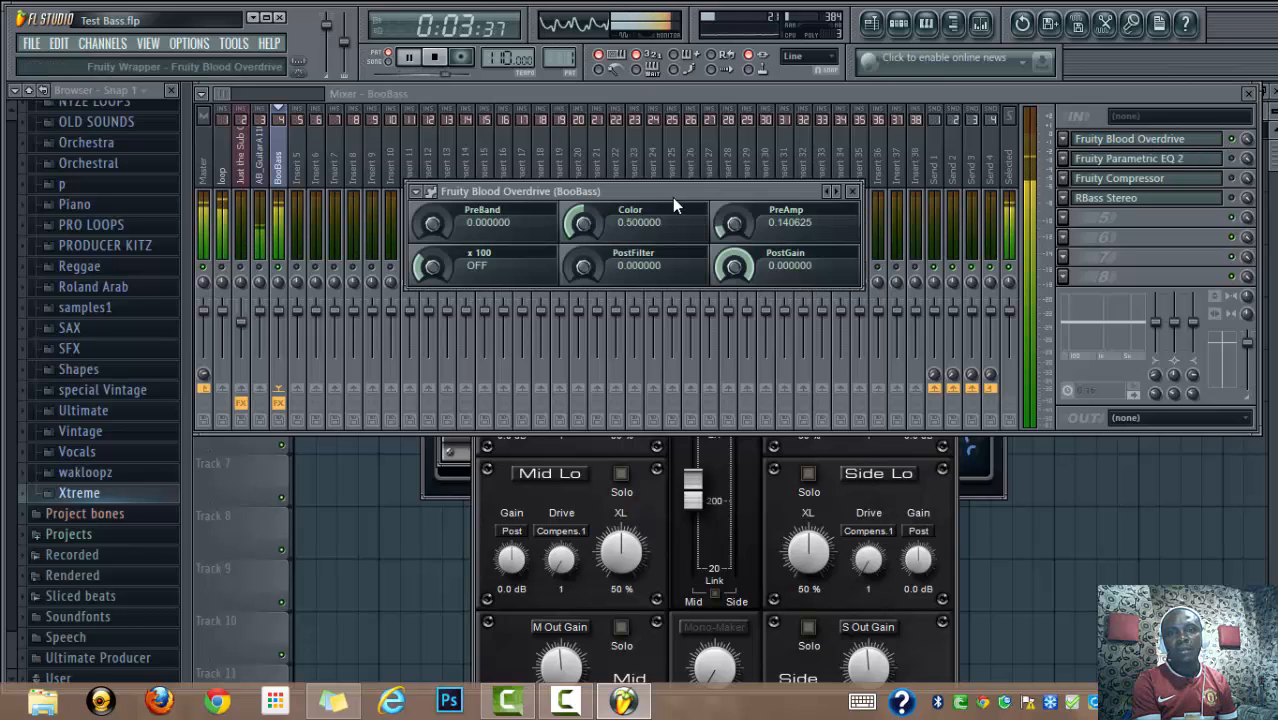
pyautogui.moveTo(672, 190); pyautogui.dragTo(707, 159)
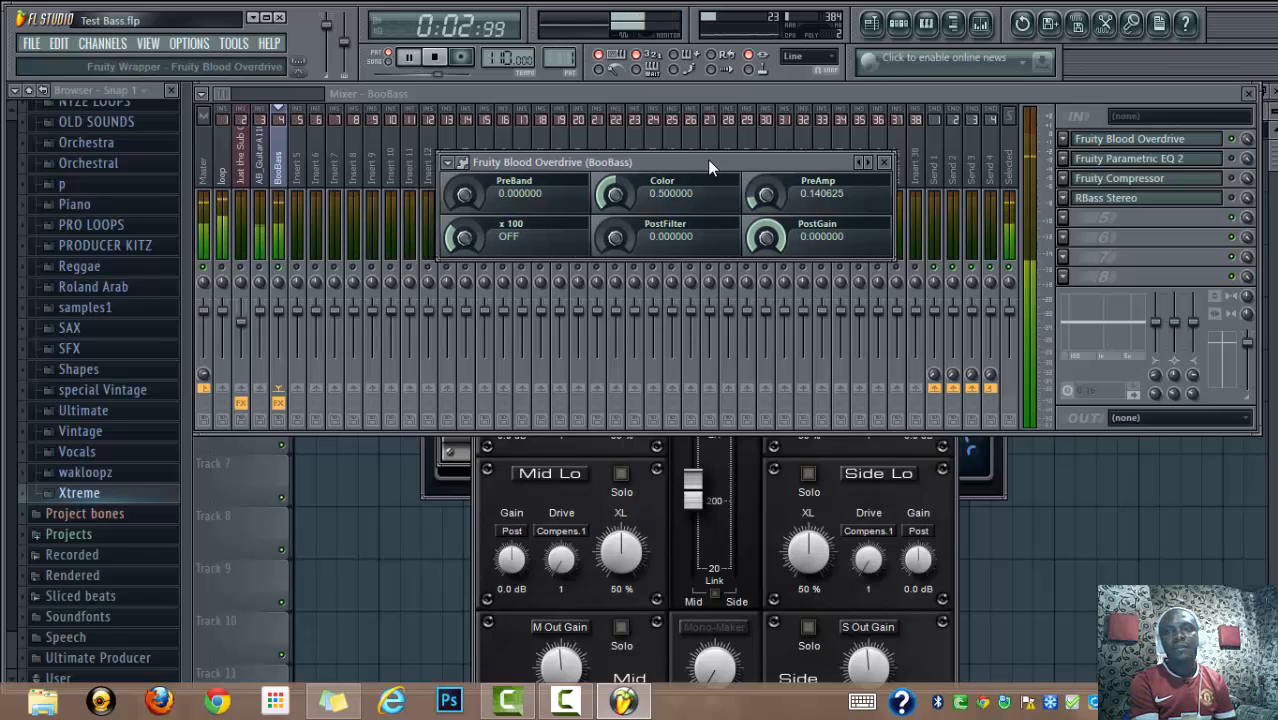
pyautogui.press('space')
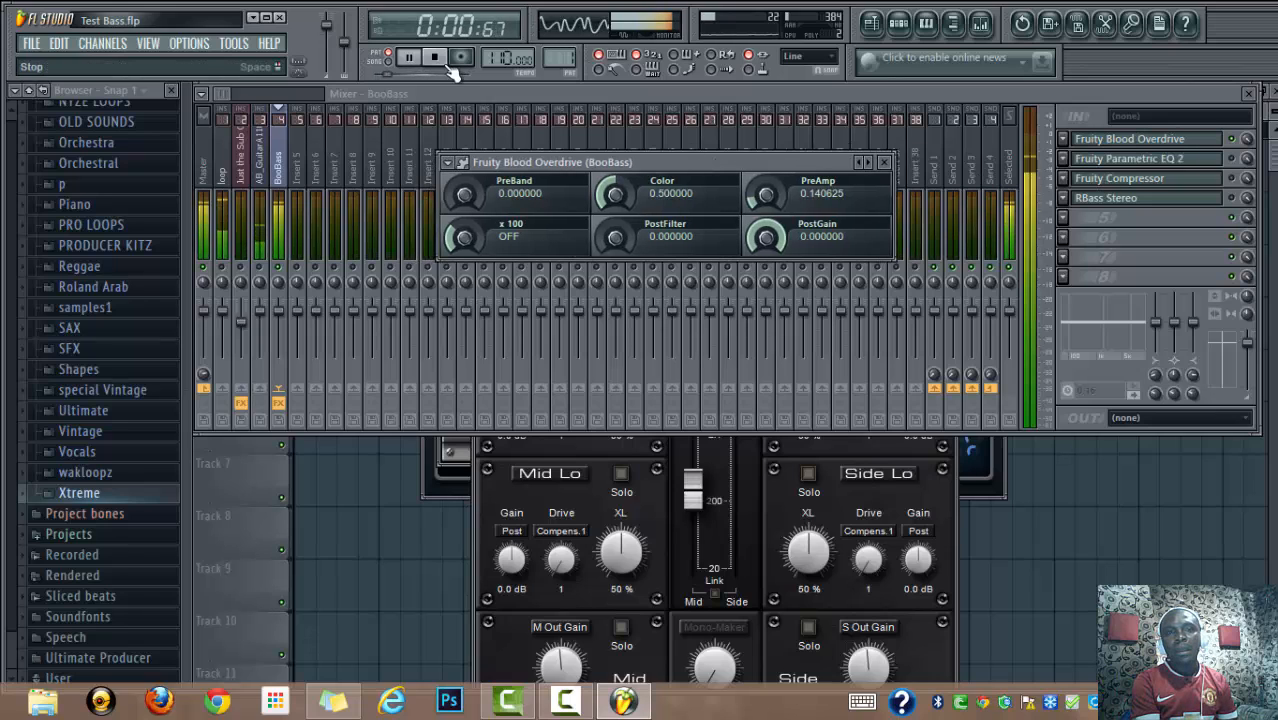
# Step: Open Fruity Parametric EQ 2 on the BooBass mixer track and examine its curve and spectrum during playback
pyautogui.click(1122, 160)
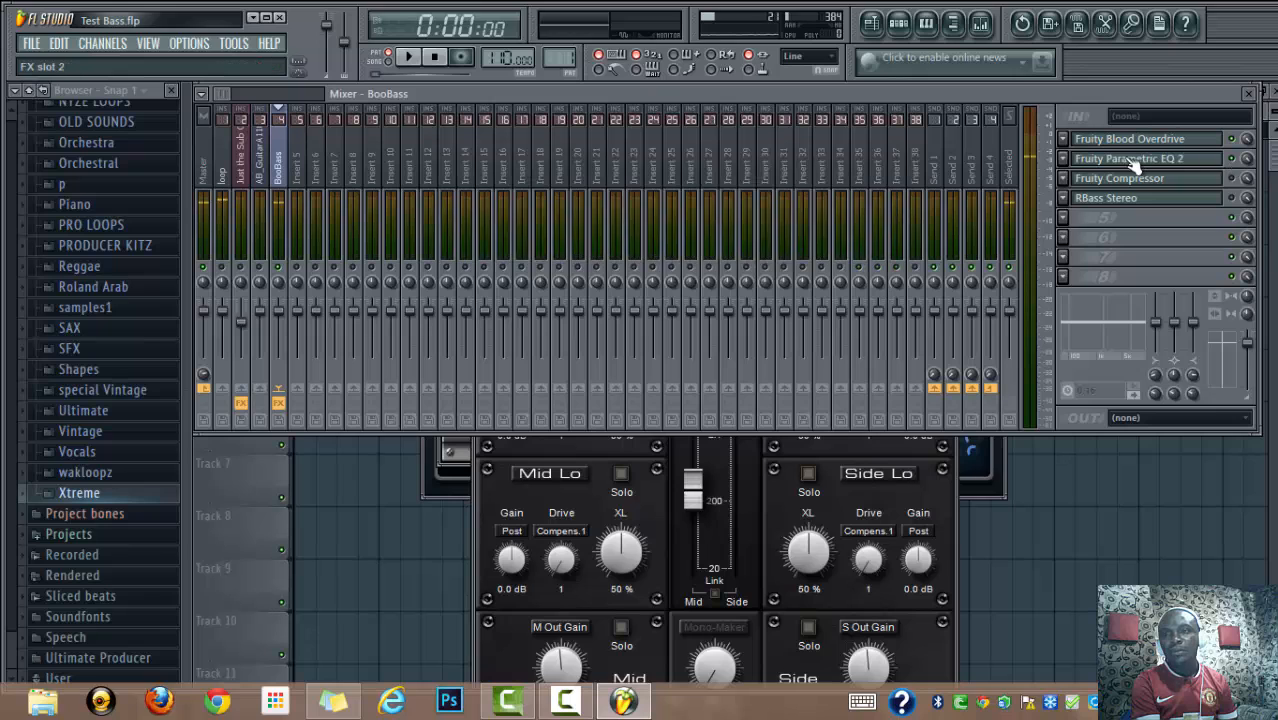
pyautogui.moveTo(759, 183); pyautogui.dragTo(759, 171)
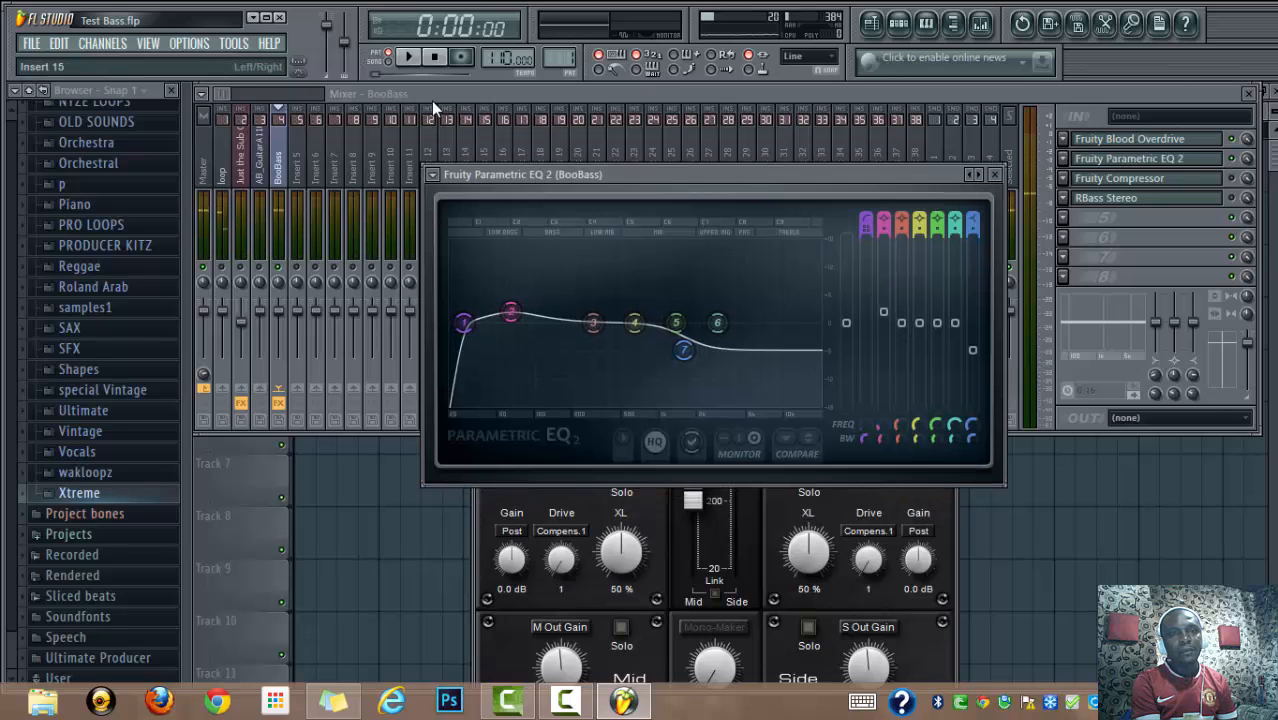
pyautogui.click(410, 58)
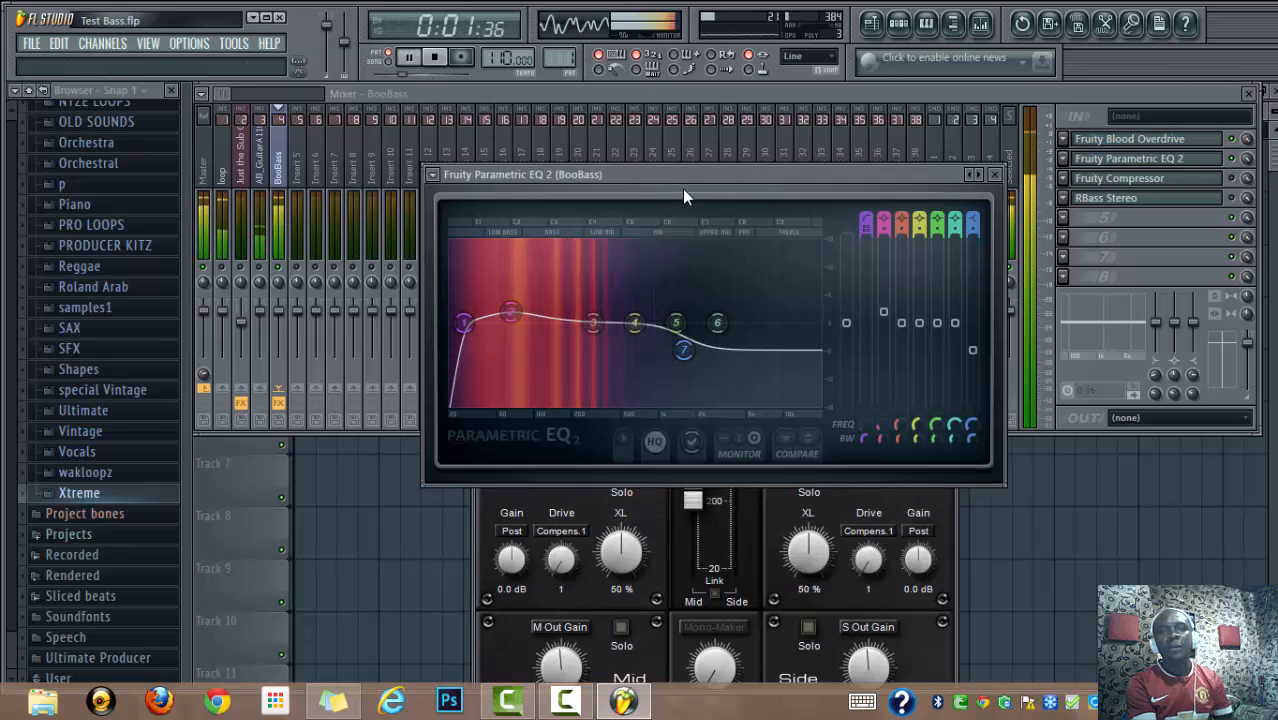
pyautogui.moveTo(686, 189); pyautogui.dragTo(716, 166)
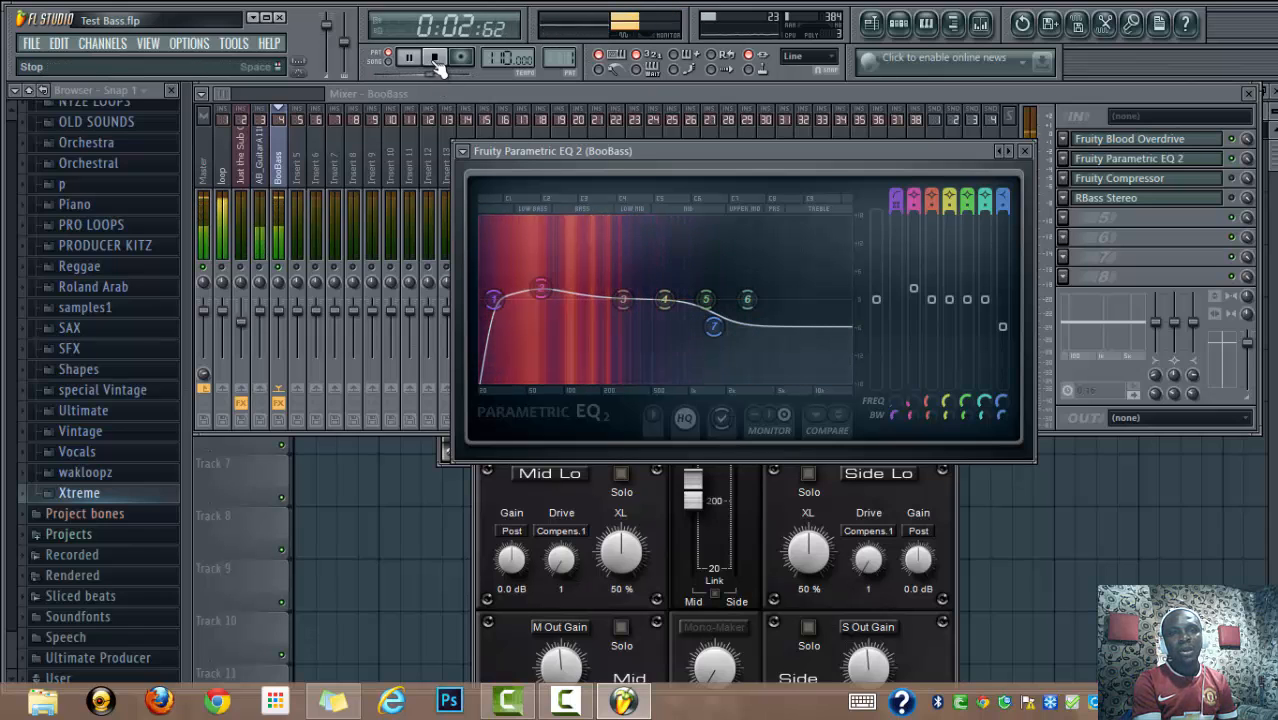
# Step: Boost band 3 of the BooBass EQ, narrow its bandwidth to 0%, and sweep the peak down to about 233 Hz during playback
pyautogui.press('space')
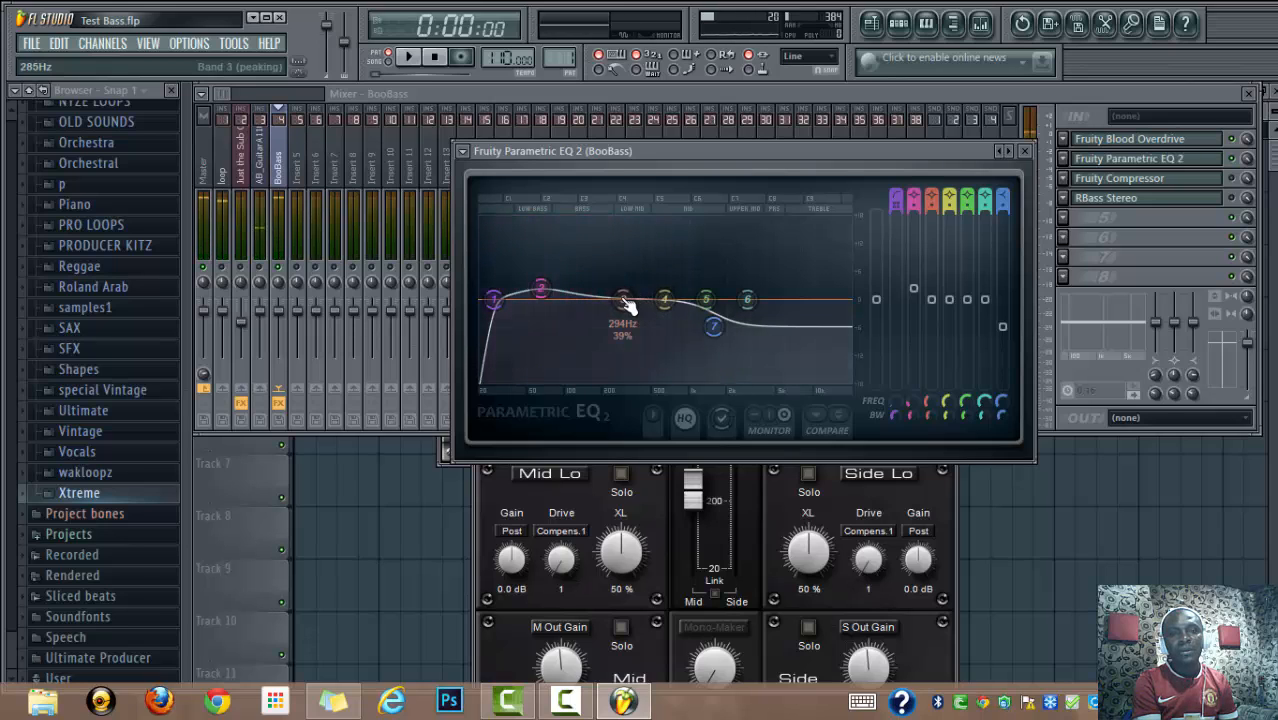
pyautogui.moveTo(623, 298); pyautogui.dragTo(625, 234)
pyautogui.click(411, 58)
pyautogui.scroll(-10, 625, 234)
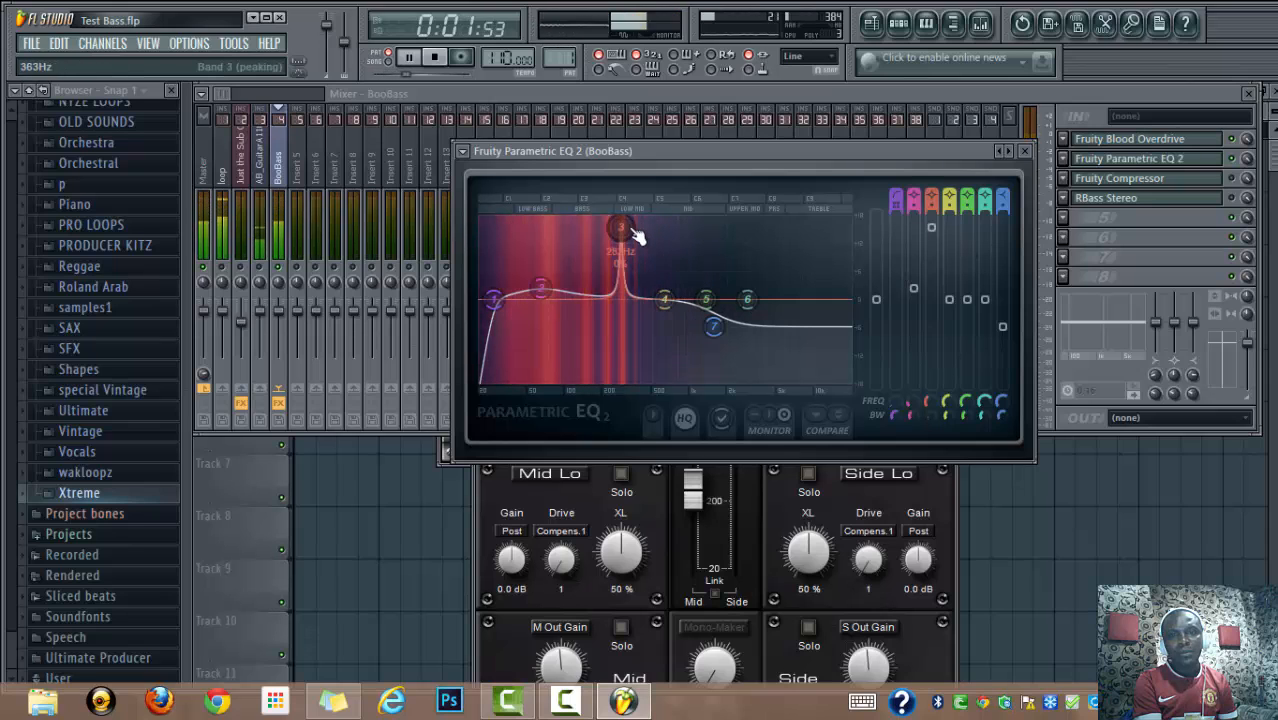
pyautogui.moveTo(621, 230)
pyautogui.mouseDown()
pyautogui.moveTo(606, 233)
pyautogui.moveTo(617, 231)
pyautogui.mouseUp()
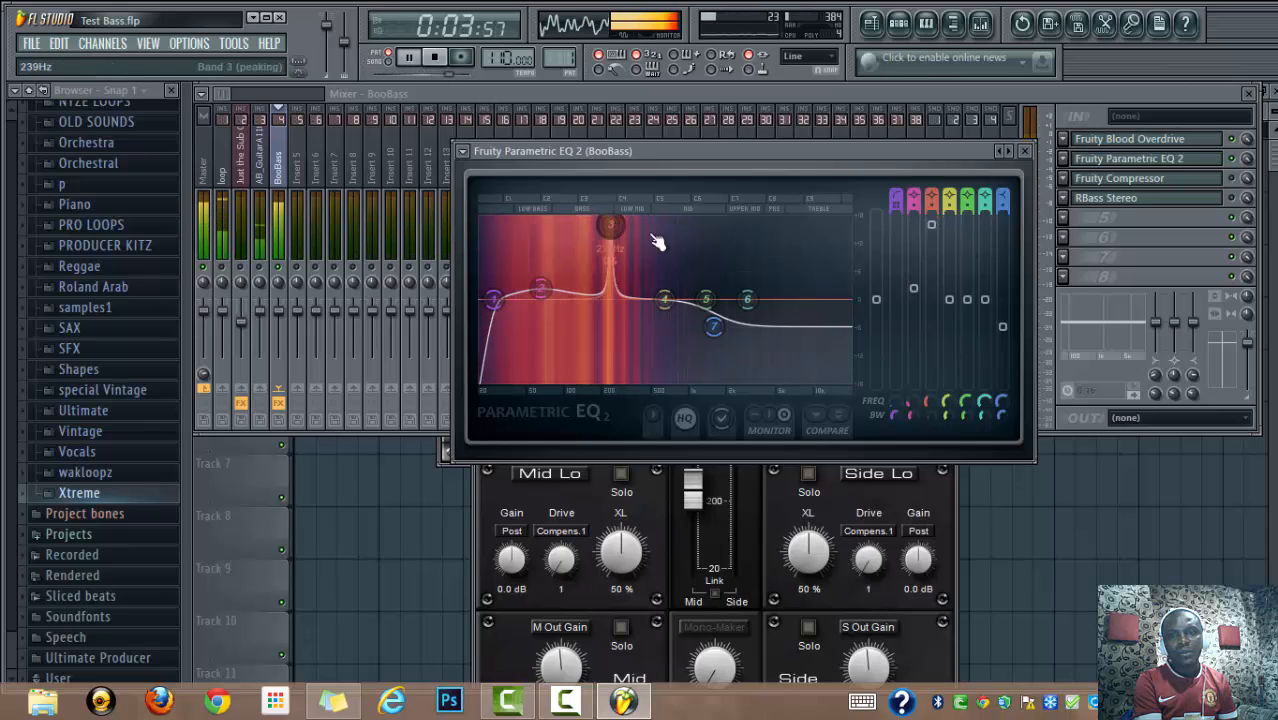
# Step: Reset the EQ's band 3 gain to 0.0 dB, close the equalizer and stop playback
pyautogui.moveTo(931, 226); pyautogui.dragTo(931, 279)
pyautogui.moveTo(938, 352); pyautogui.dragTo(934, 346)
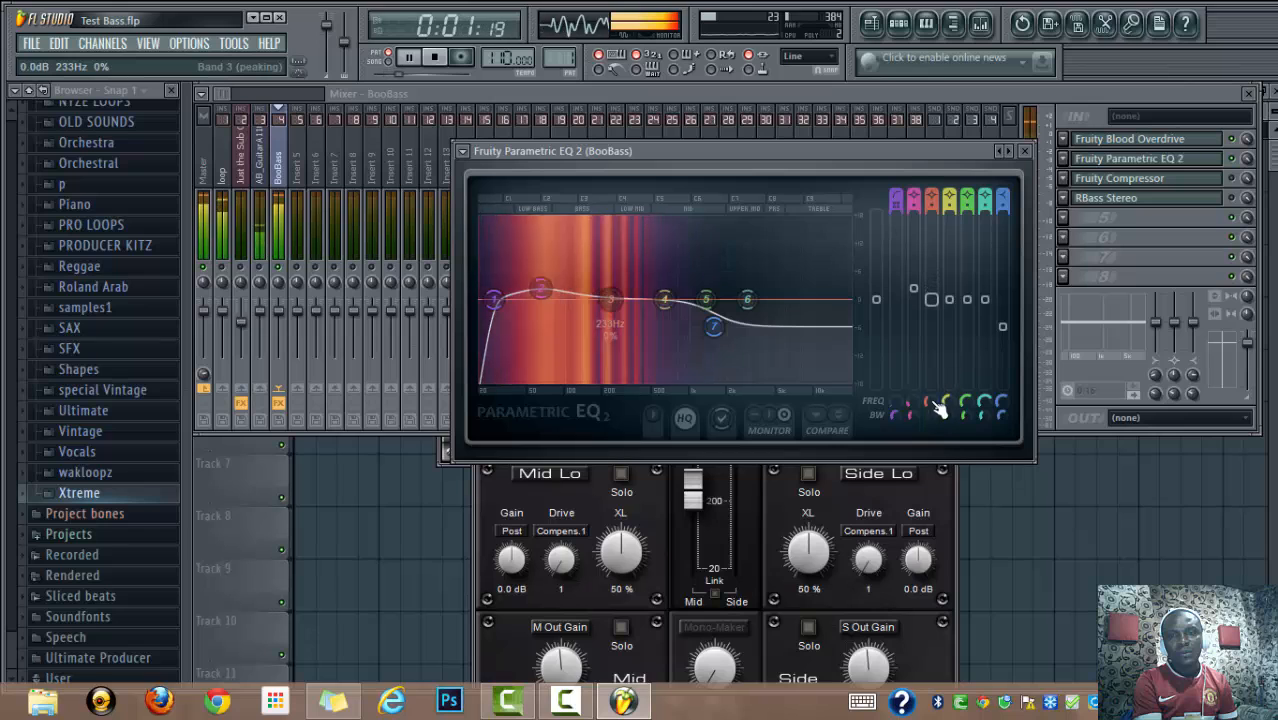
pyautogui.click(1024, 151)
pyautogui.click(443, 60)
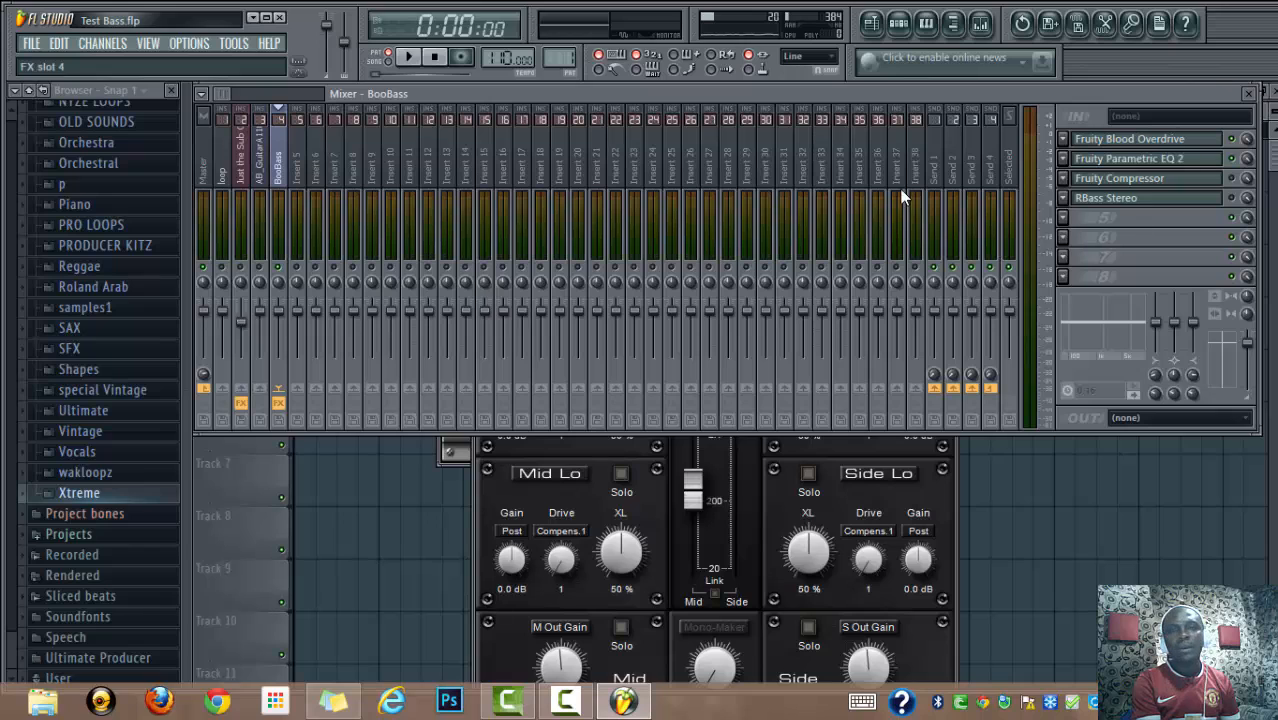
# Step: Open Fruity Compressor on the BooBass mixer track and look through its preset list without loading one
pyautogui.click(1128, 184)
pyautogui.moveTo(778, 227); pyautogui.dragTo(752, 178)
pyautogui.click(950, 184)
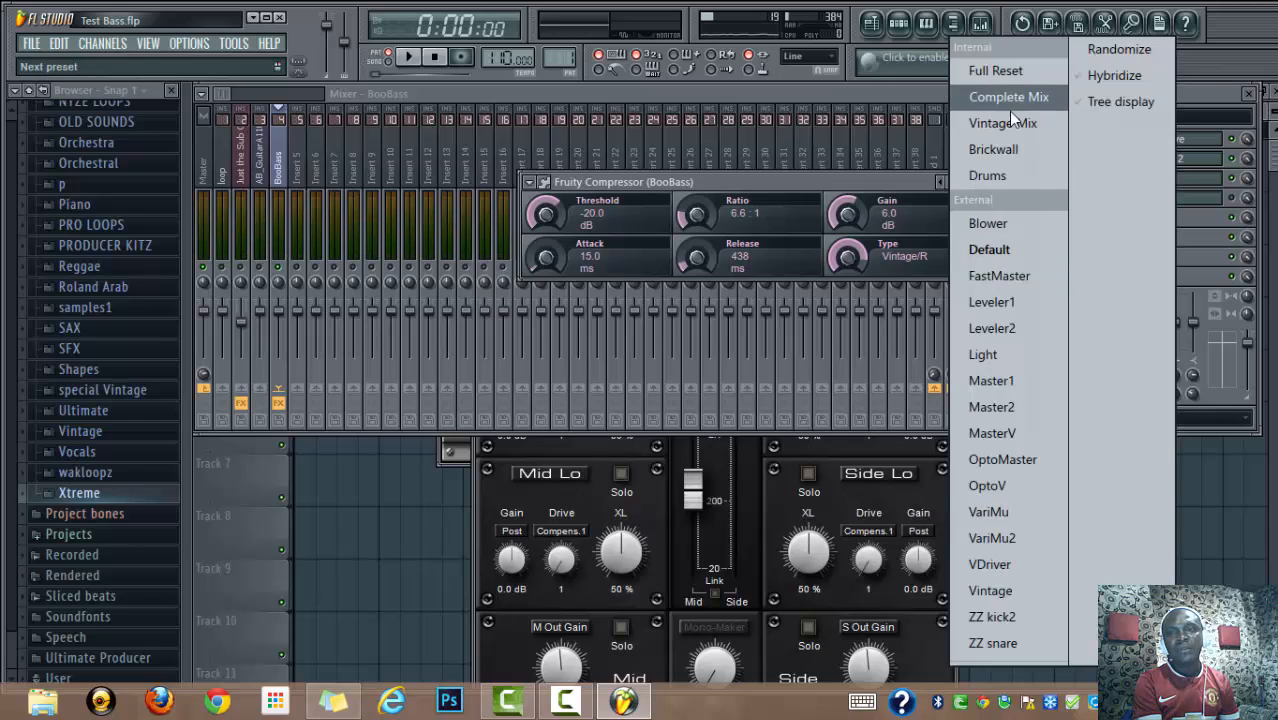
pyautogui.click(786, 182)
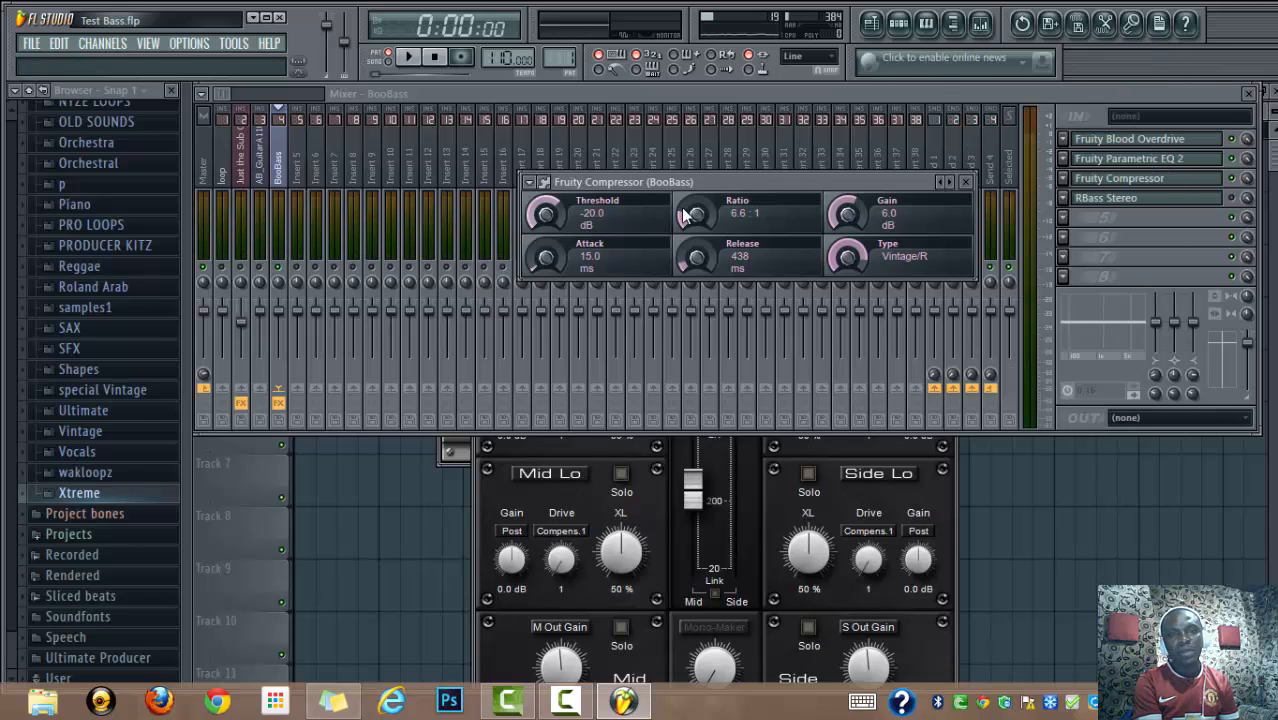
# Step: Set the BooBass compressor's attack to 88.4 ms and release to 516 ms during playback, and close it
pyautogui.click(409, 57)
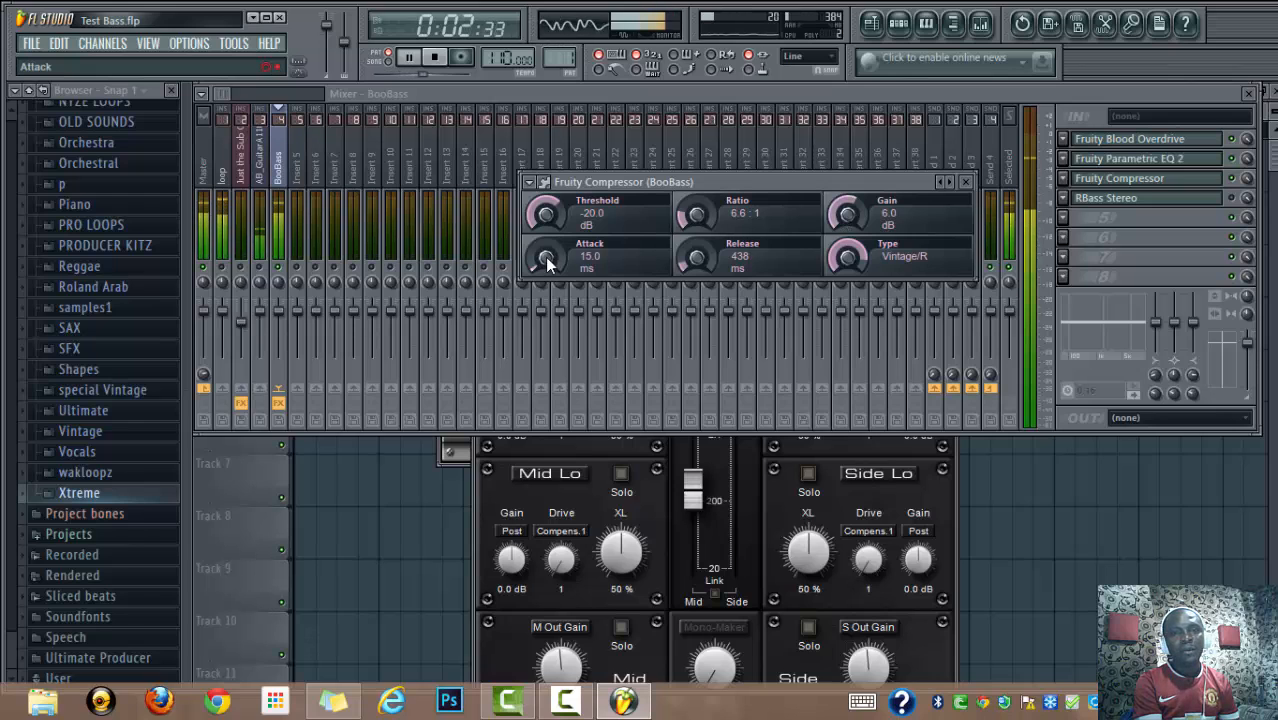
pyautogui.moveTo(545, 264); pyautogui.dragTo(550, 216)
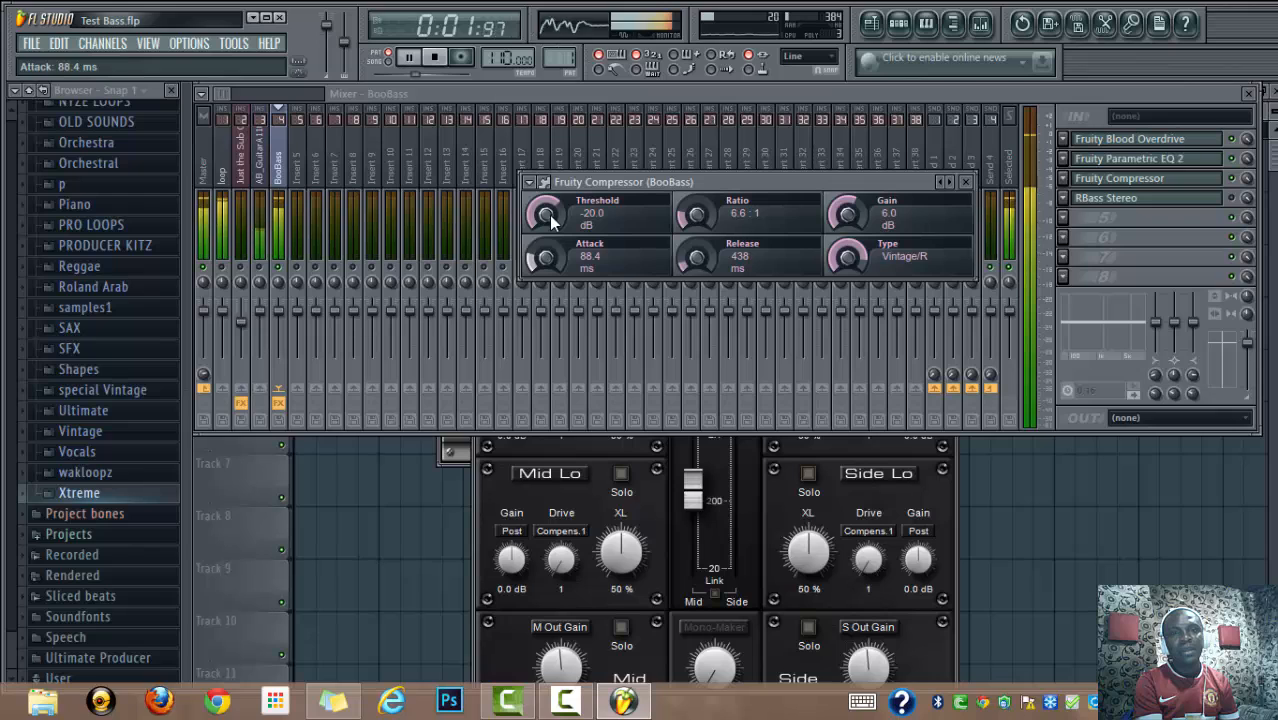
pyautogui.moveTo(687, 264); pyautogui.dragTo(687, 254)
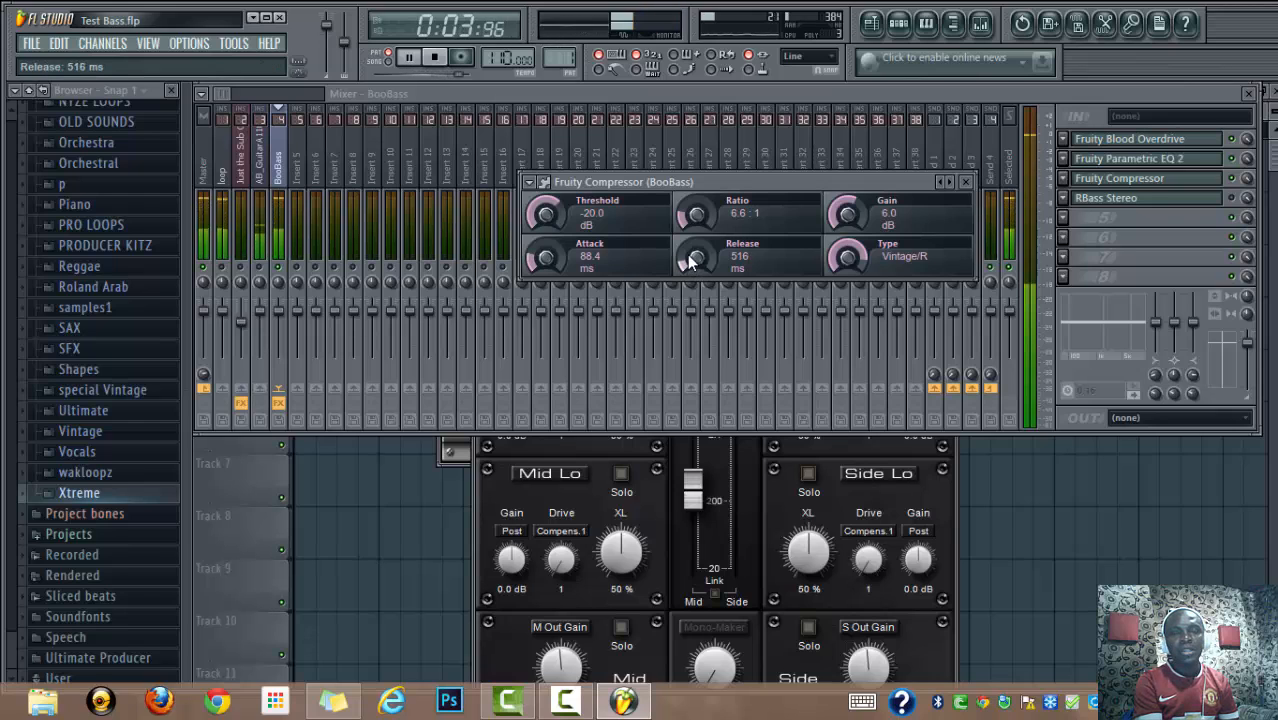
pyautogui.click(436, 58)
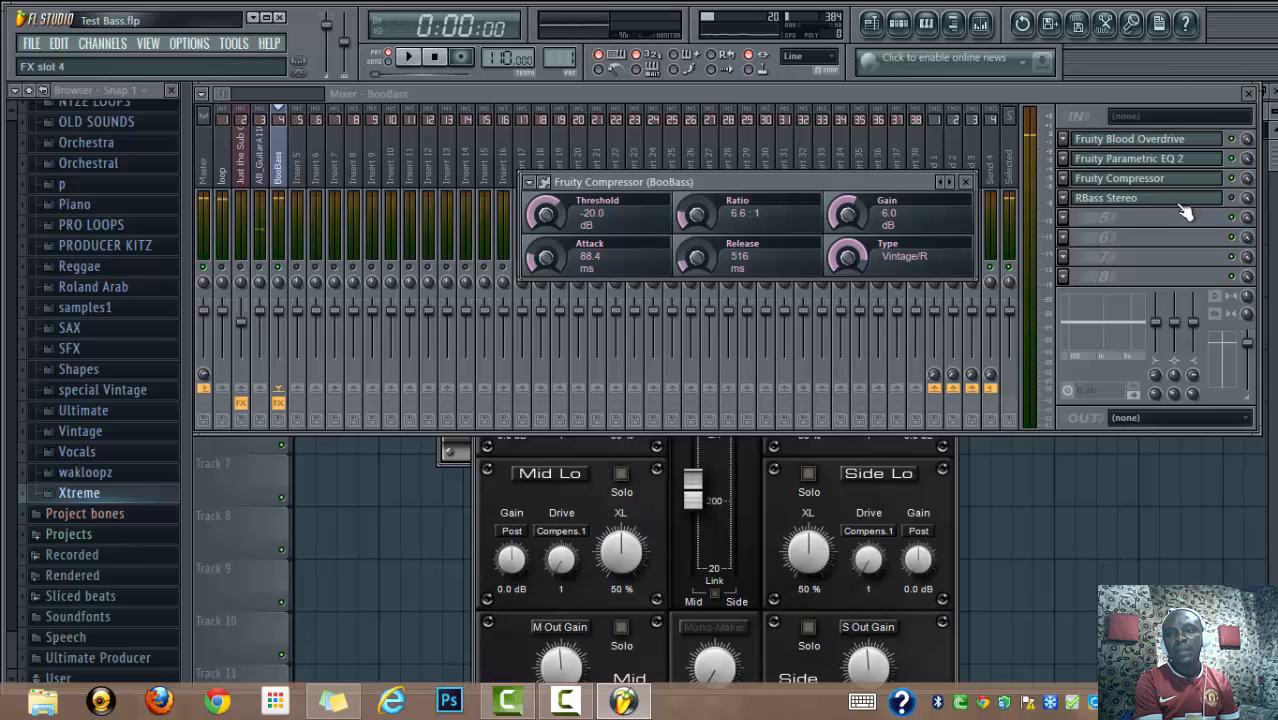
pyautogui.click(966, 183)
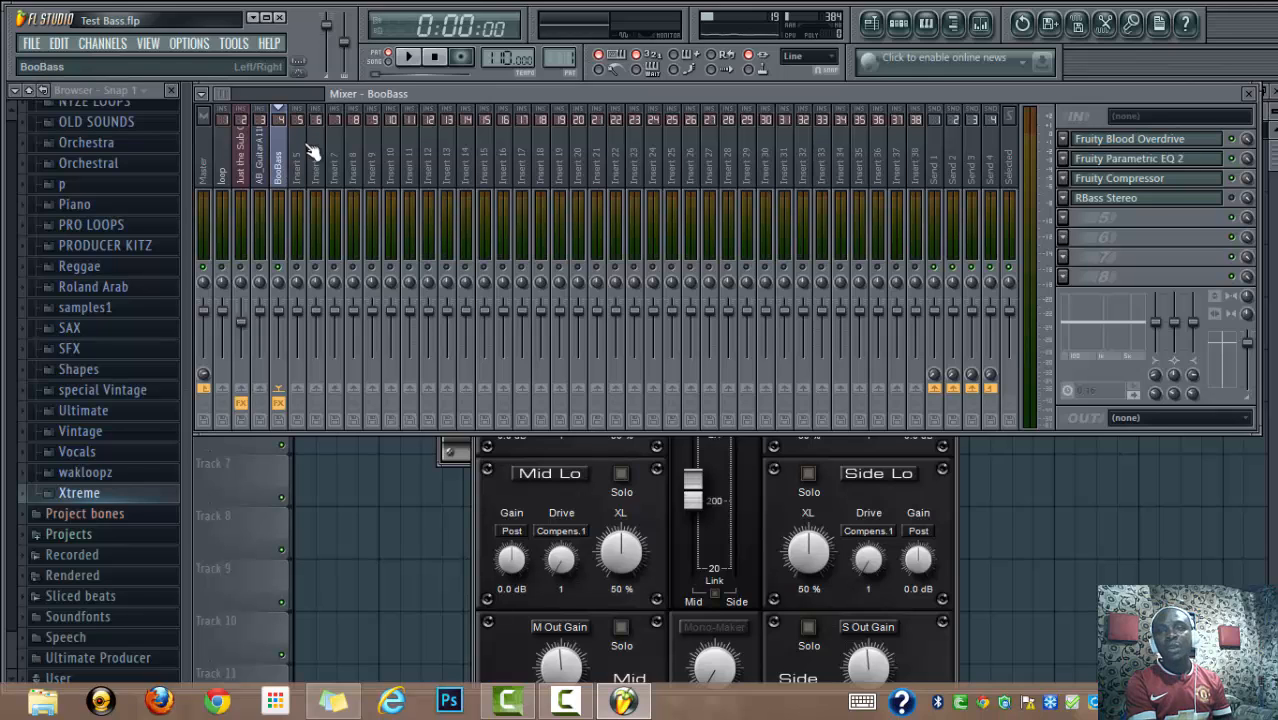
# Step: Open RBass Stereo on the BooBass mixer track, review its settings and toggle the effect while auditioning the pattern
pyautogui.click(1125, 199)
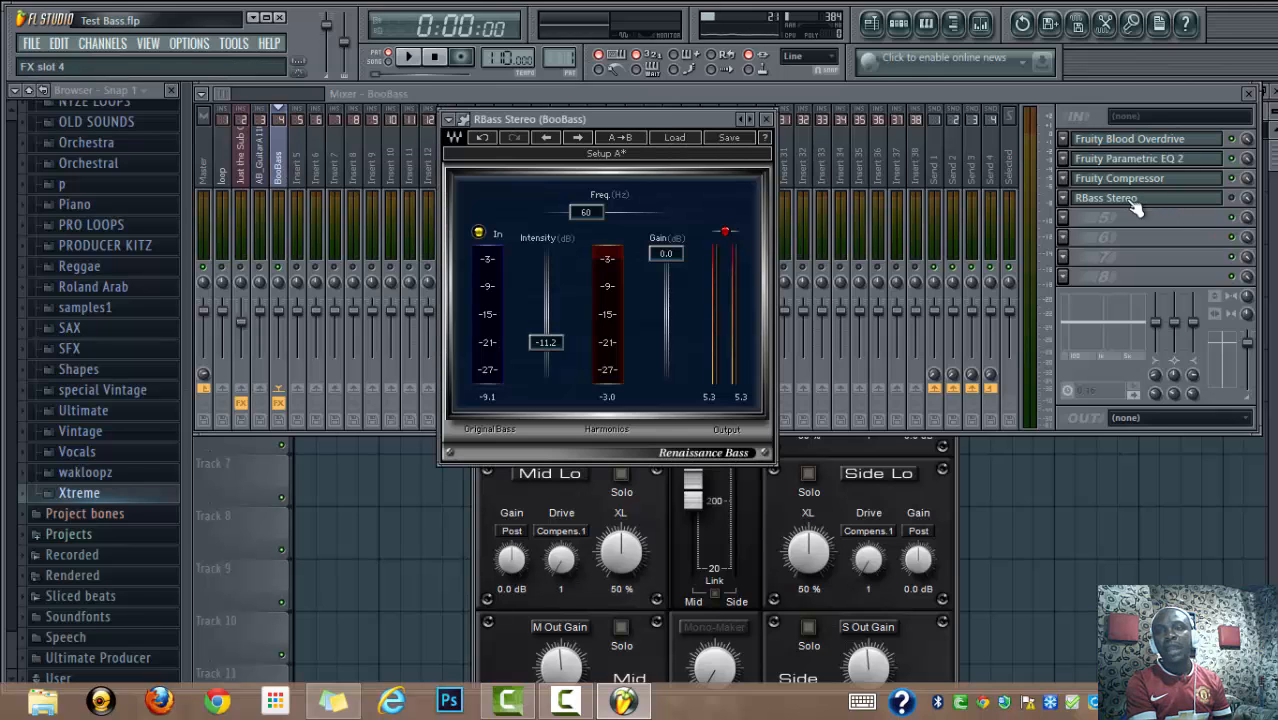
pyautogui.moveTo(668, 117); pyautogui.dragTo(696, 129)
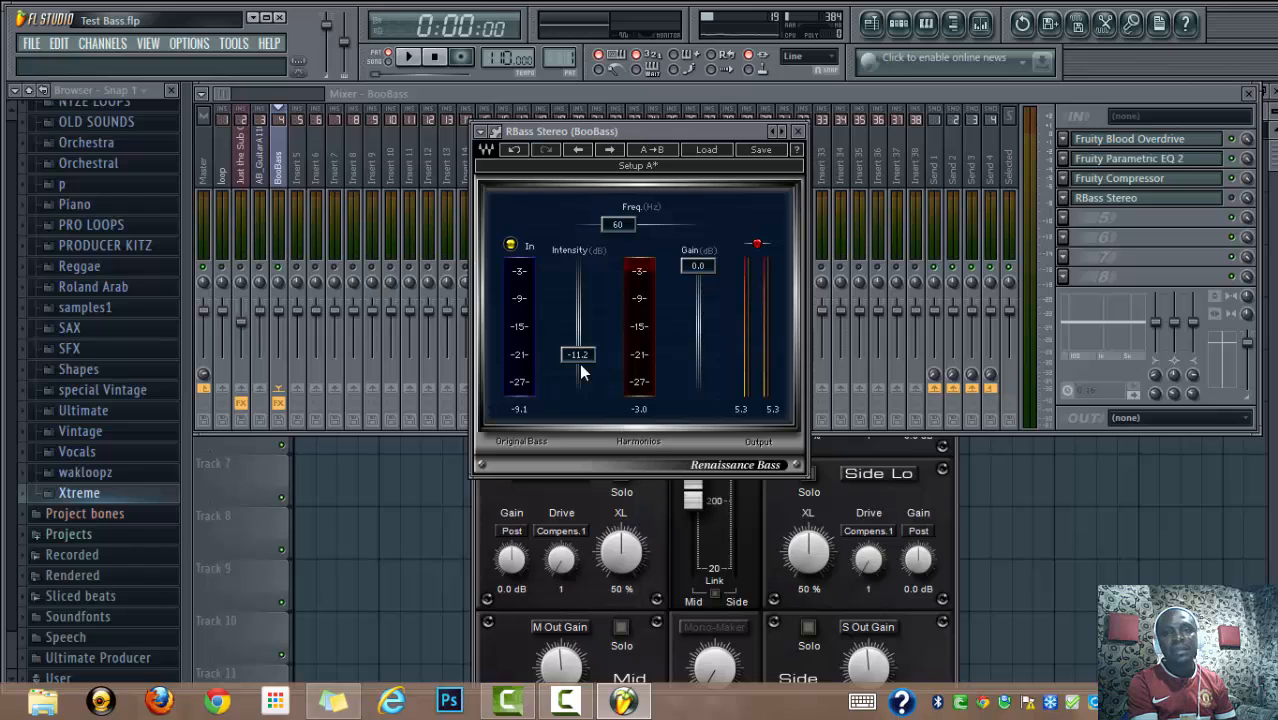
pyautogui.click(1226, 198)
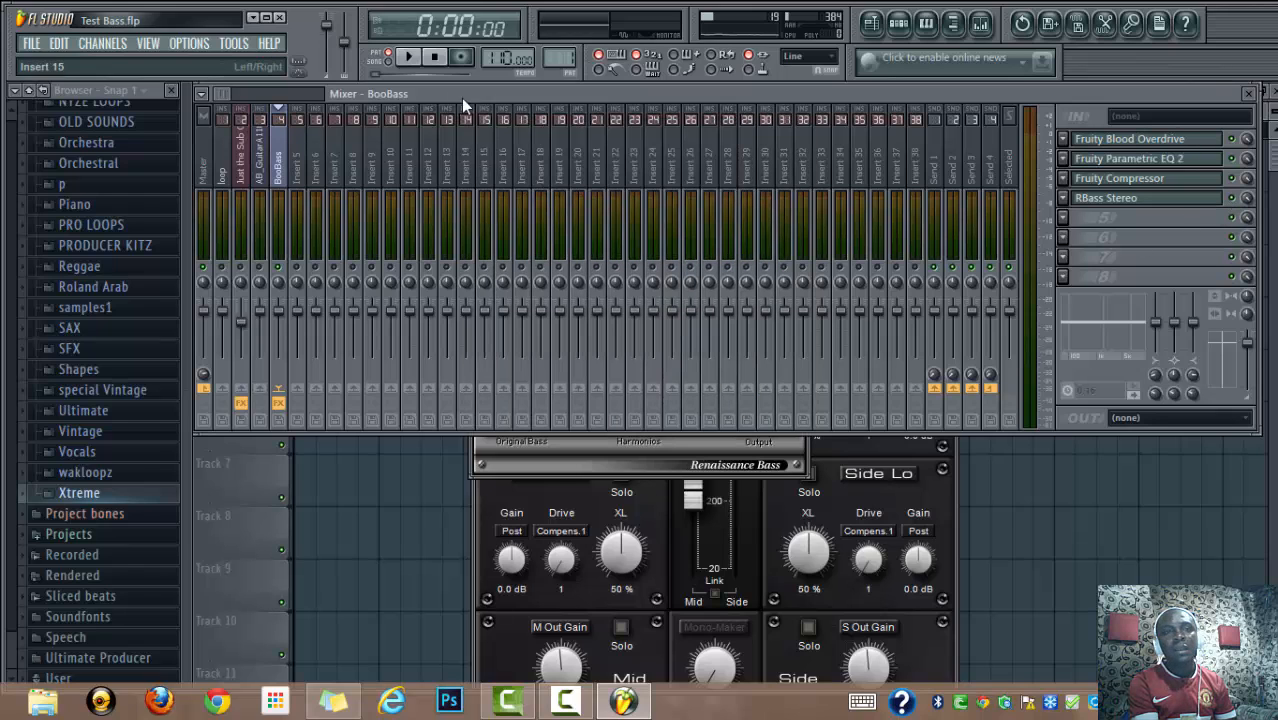
pyautogui.click(407, 58)
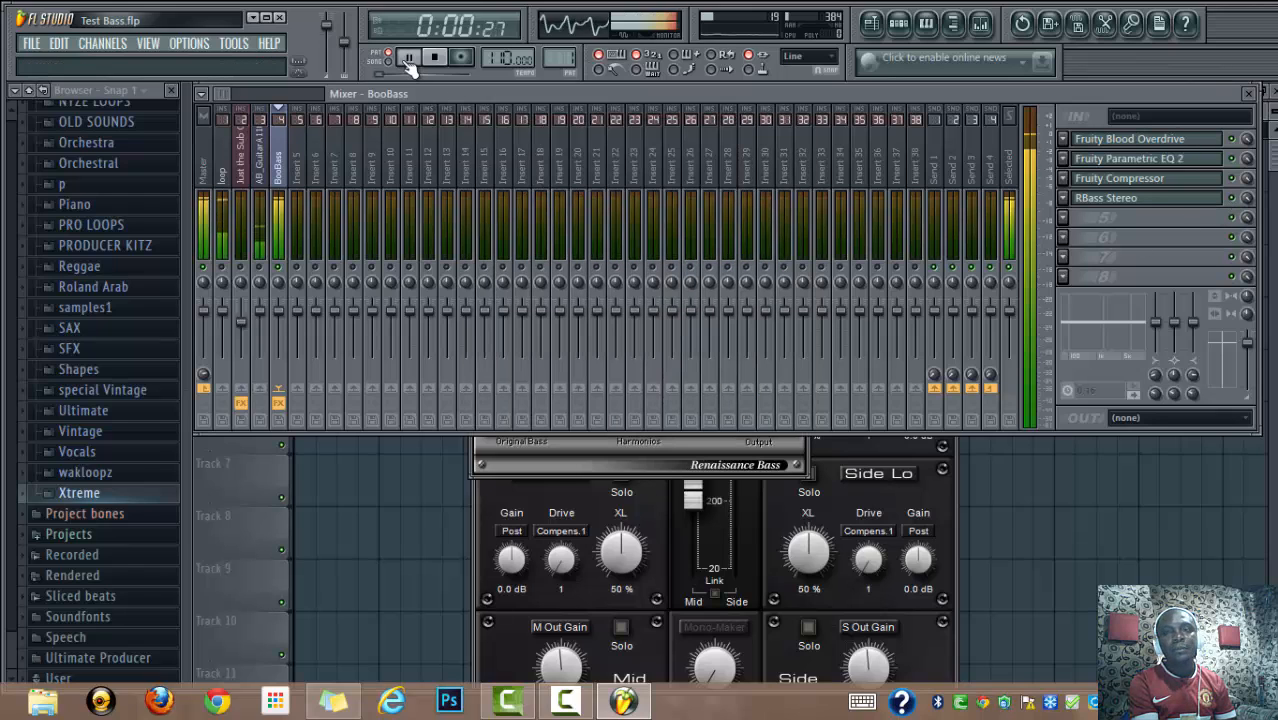
pyautogui.click(1103, 199)
pyautogui.moveTo(743, 133); pyautogui.dragTo(794, 131)
pyautogui.click(1233, 199)
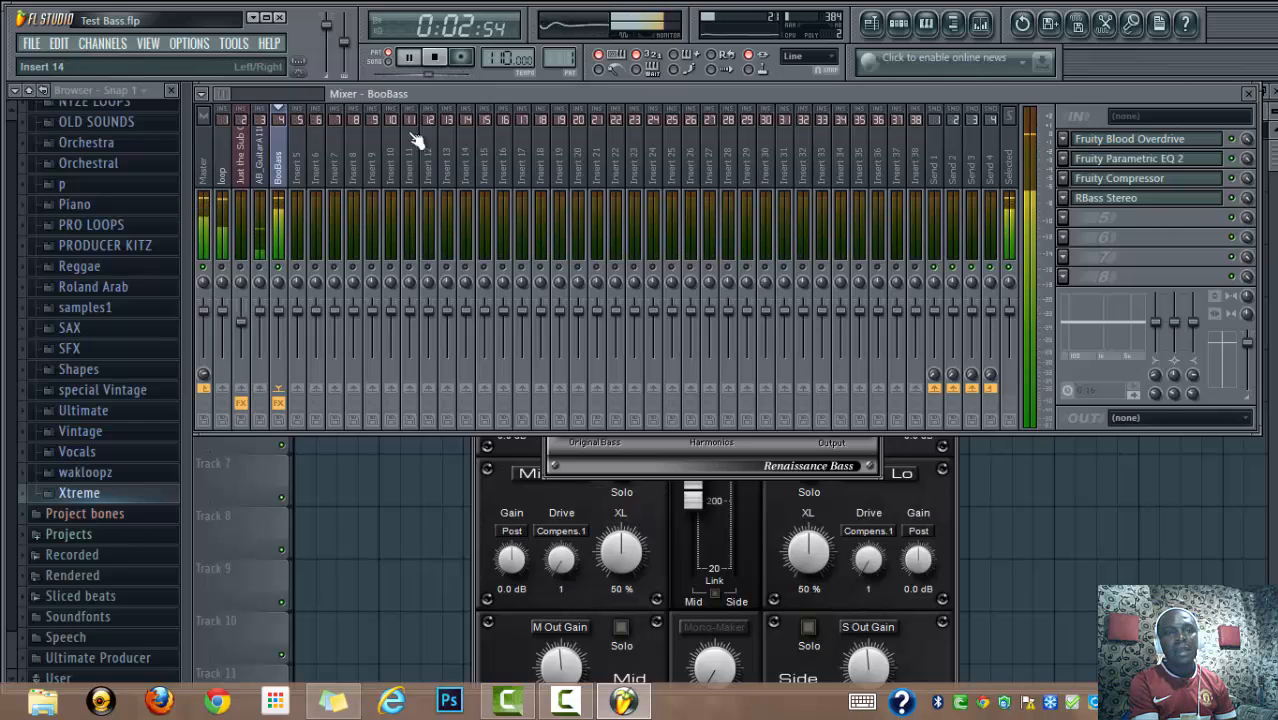
pyautogui.click(435, 59)
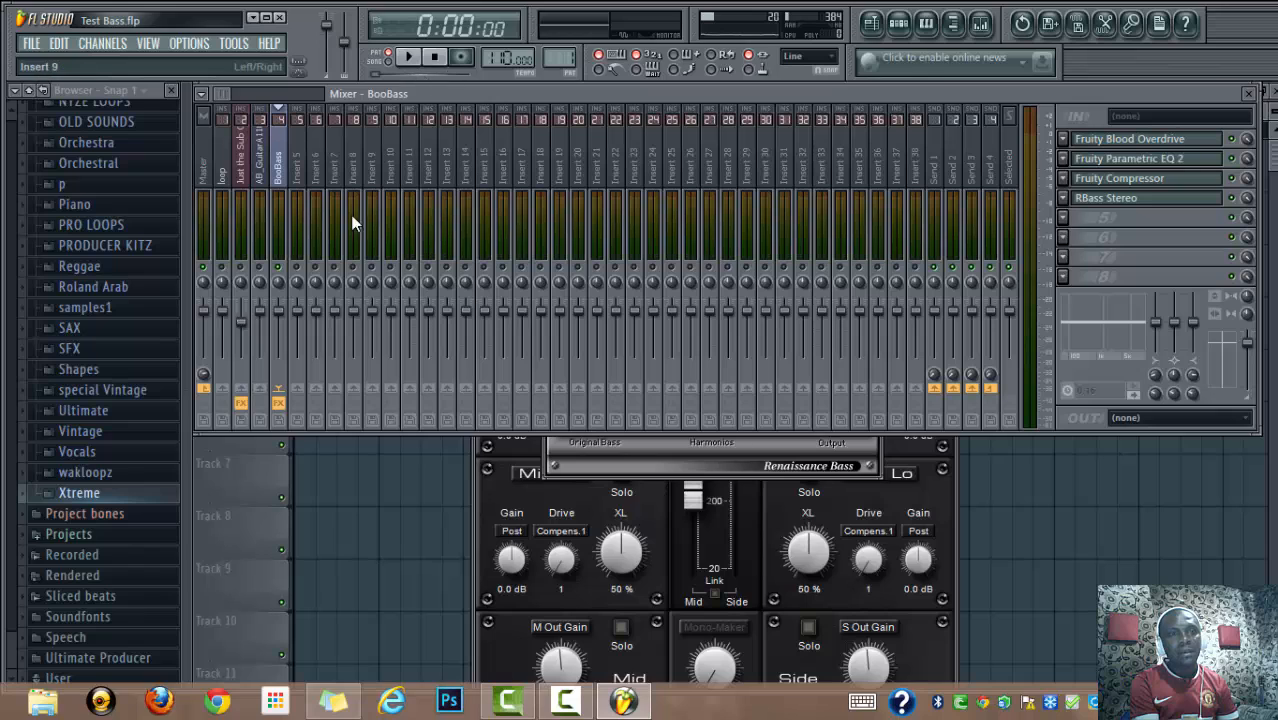
# Step: Lower the BooBass mixer track's volume fader slightly while the pattern plays, and stop playback
pyautogui.click(409, 57)
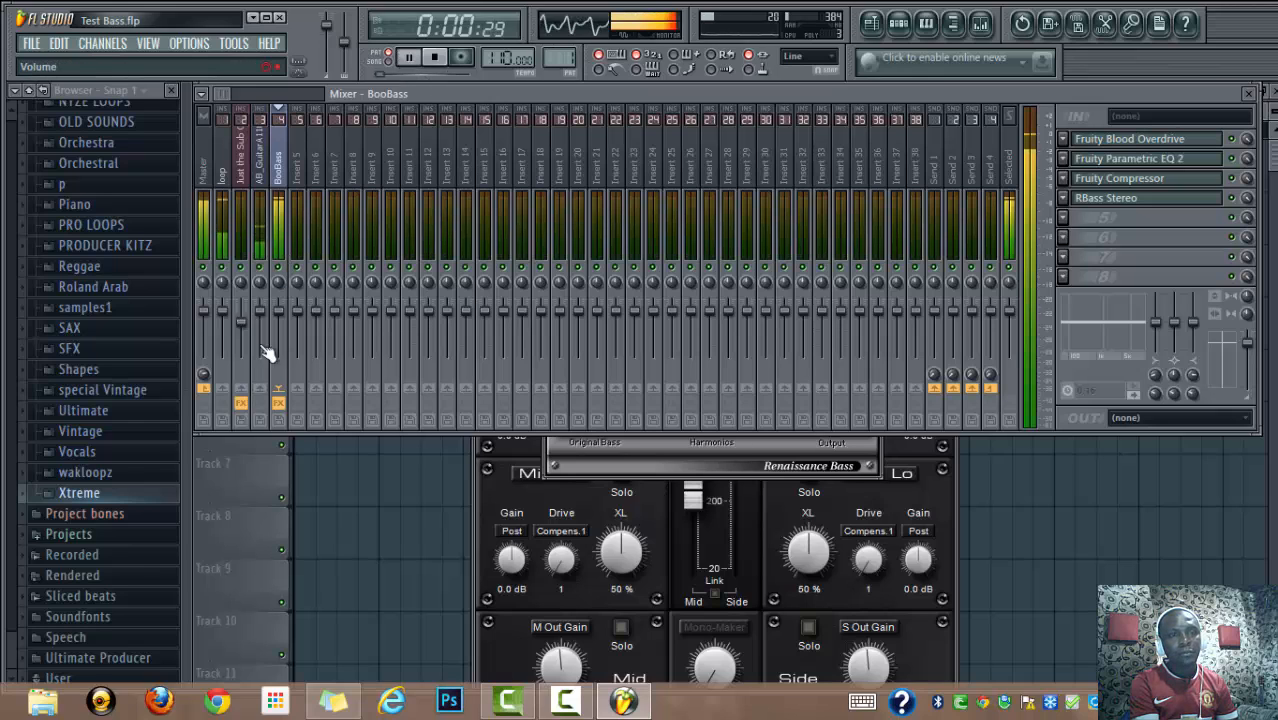
pyautogui.moveTo(285, 318); pyautogui.dragTo(286, 351)
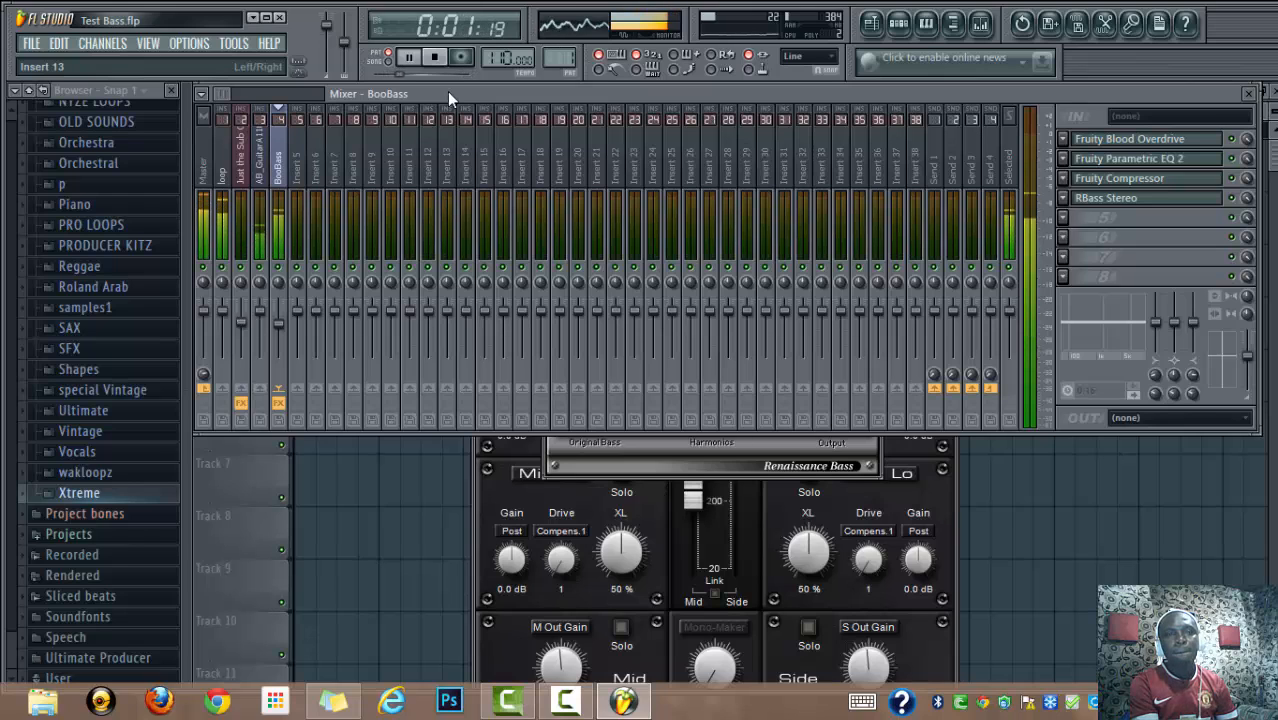
pyautogui.click(436, 58)
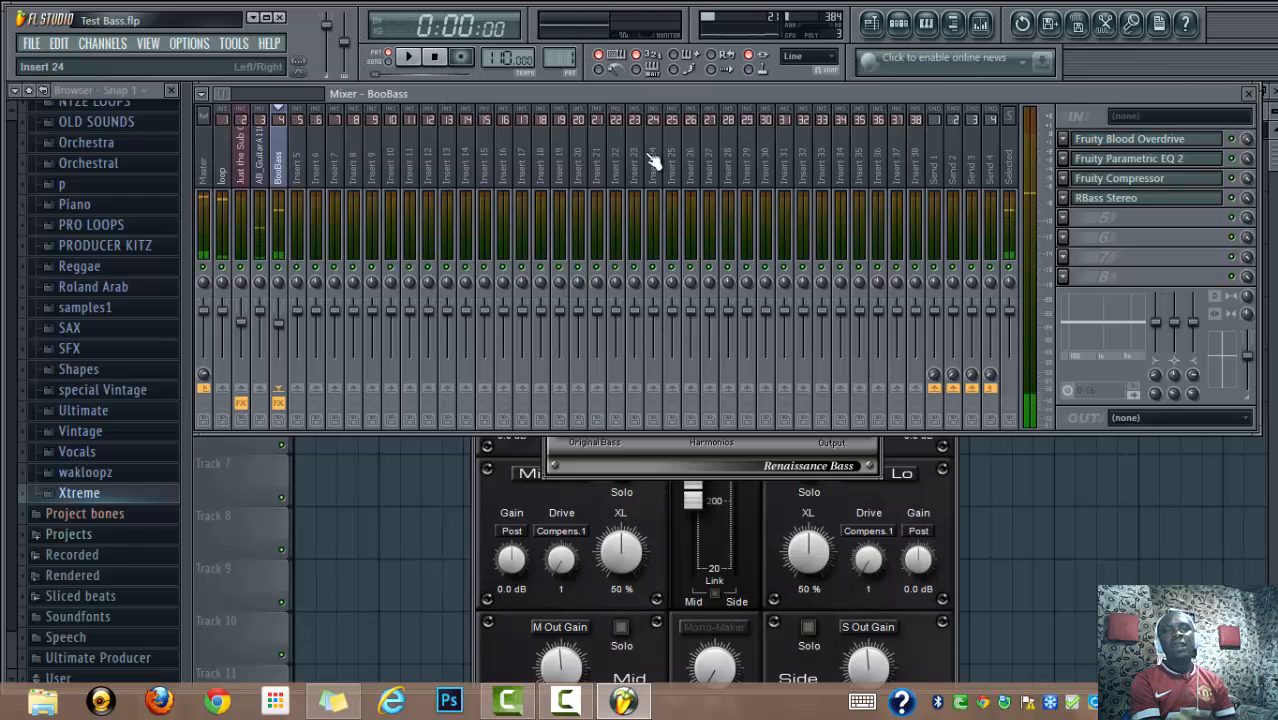